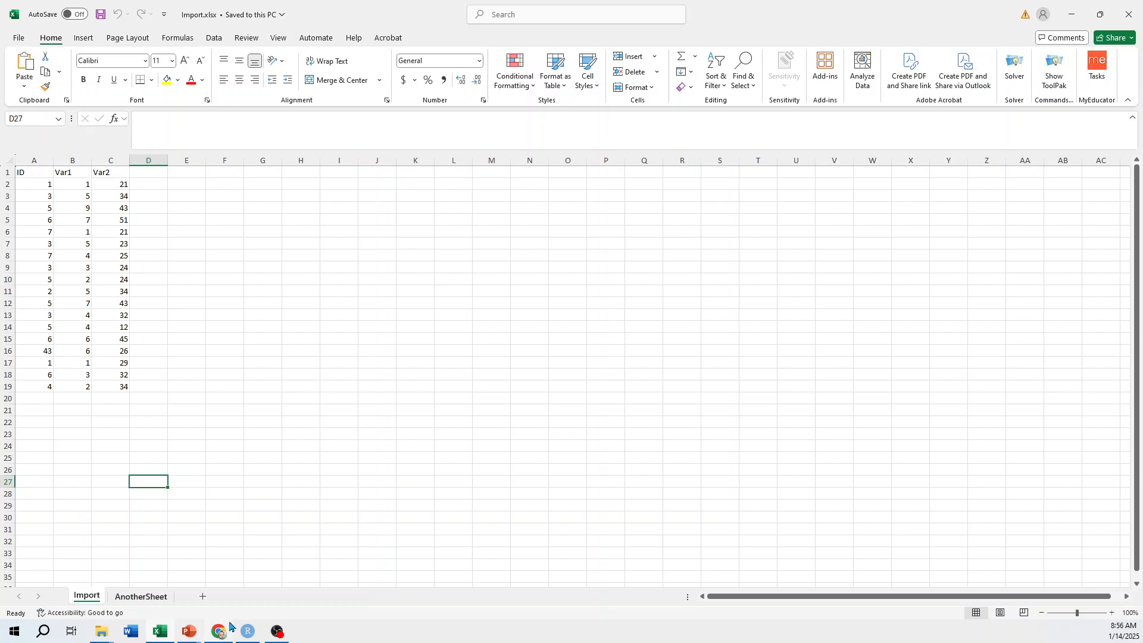
- Compare the contents of the Import and AnotherSheet worksheets in Import.xlsx
click(153, 600)
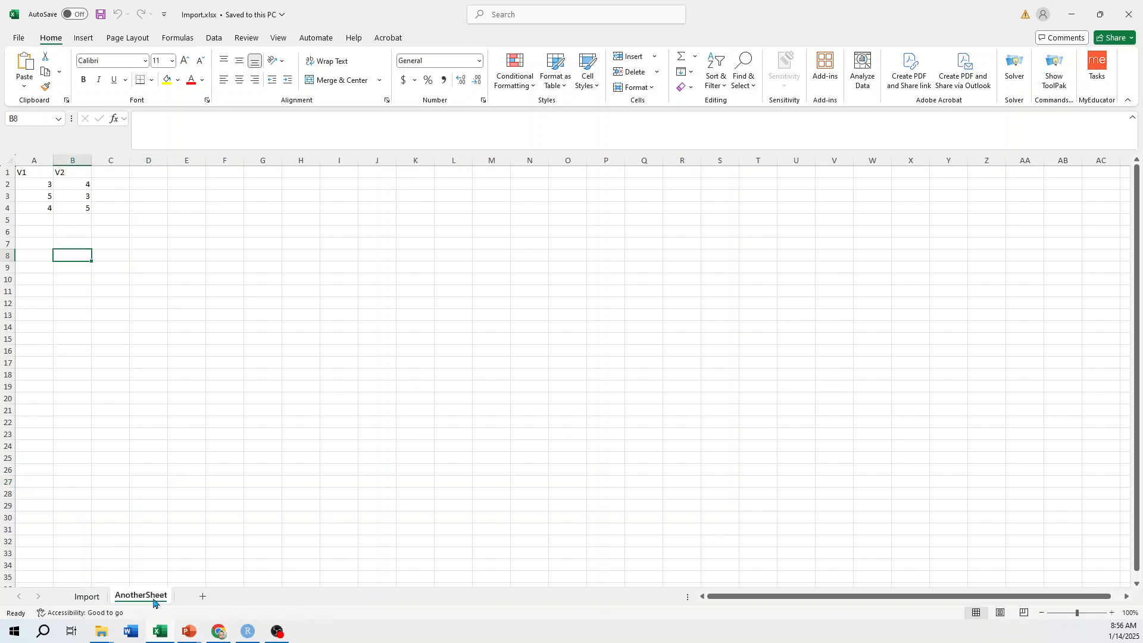
click(98, 598)
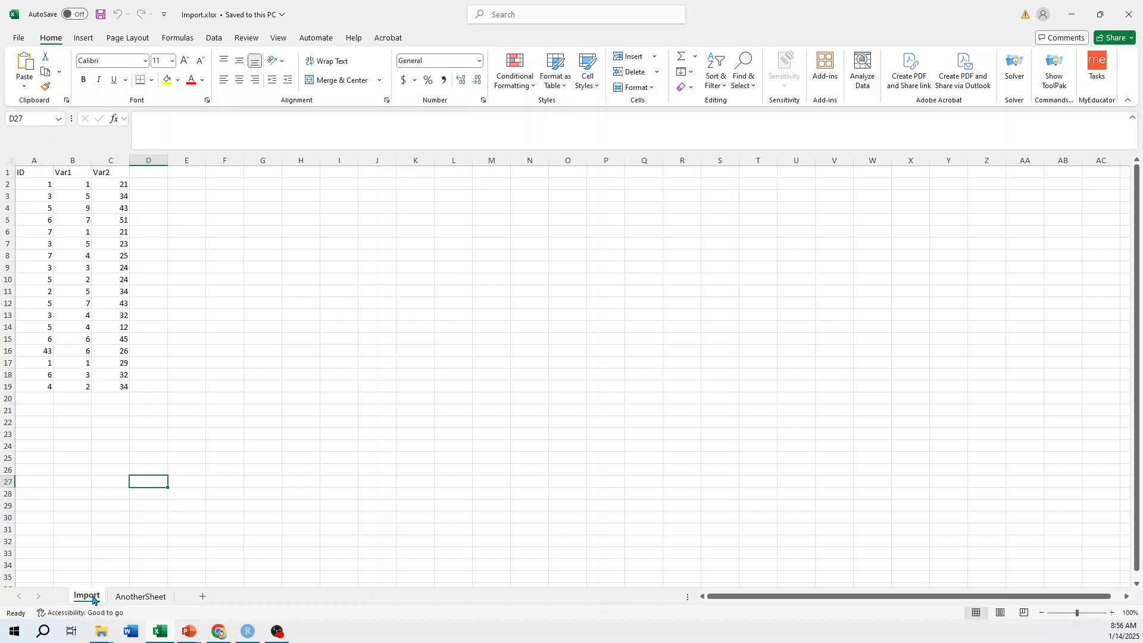
click(147, 602)
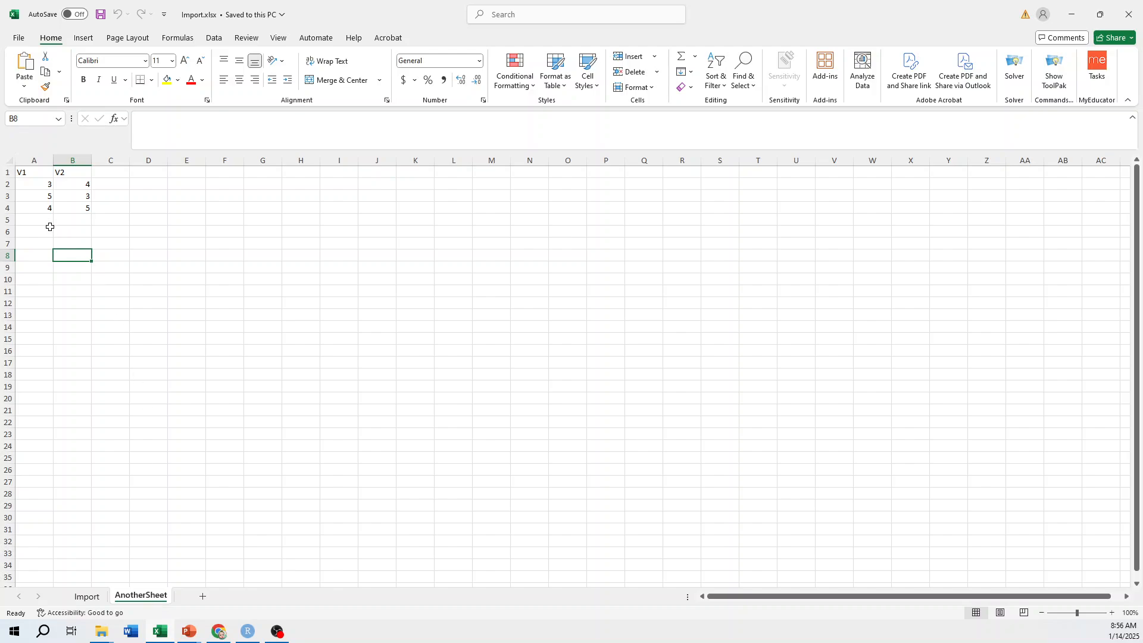
- Add five blank worksheets after AnotherSheet
click(203, 596)
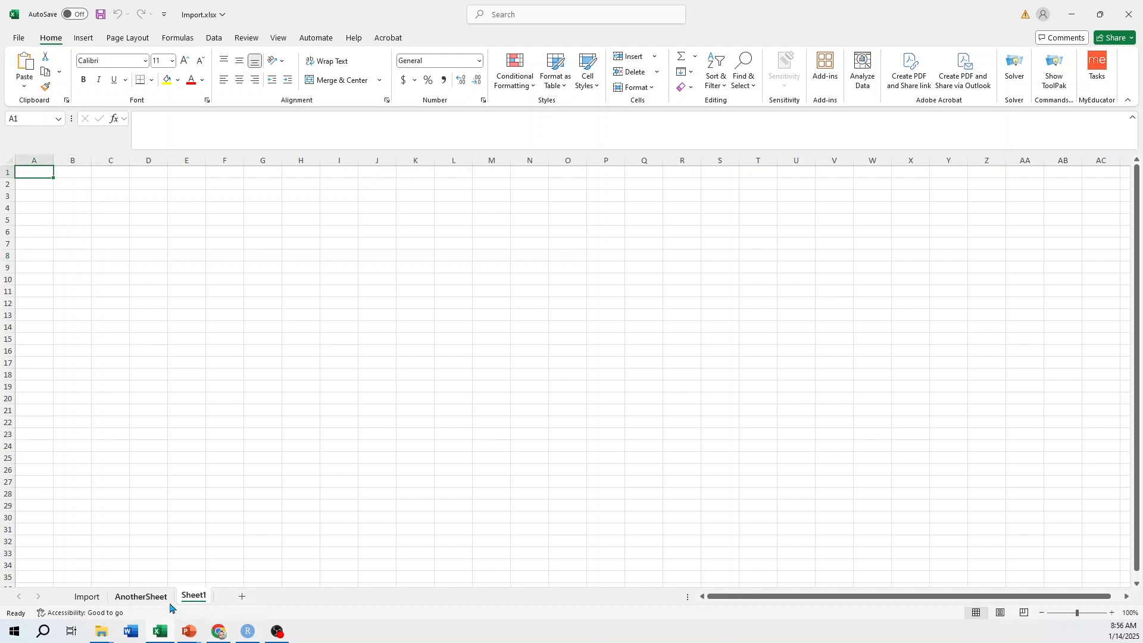
double_click(196, 596)
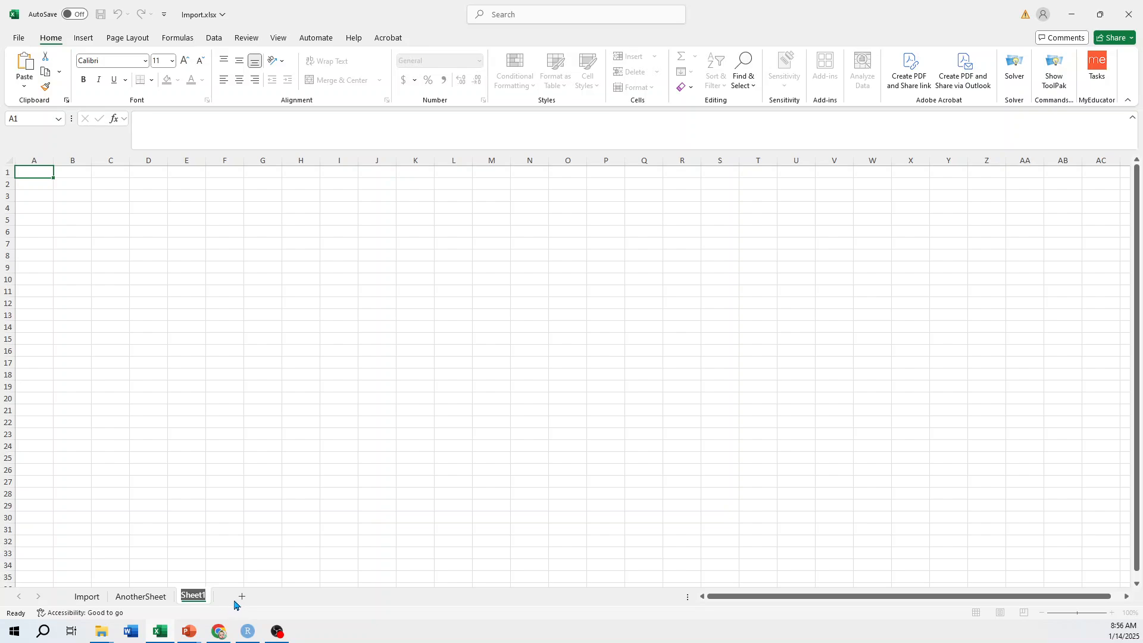
click(241, 597)
click(282, 598)
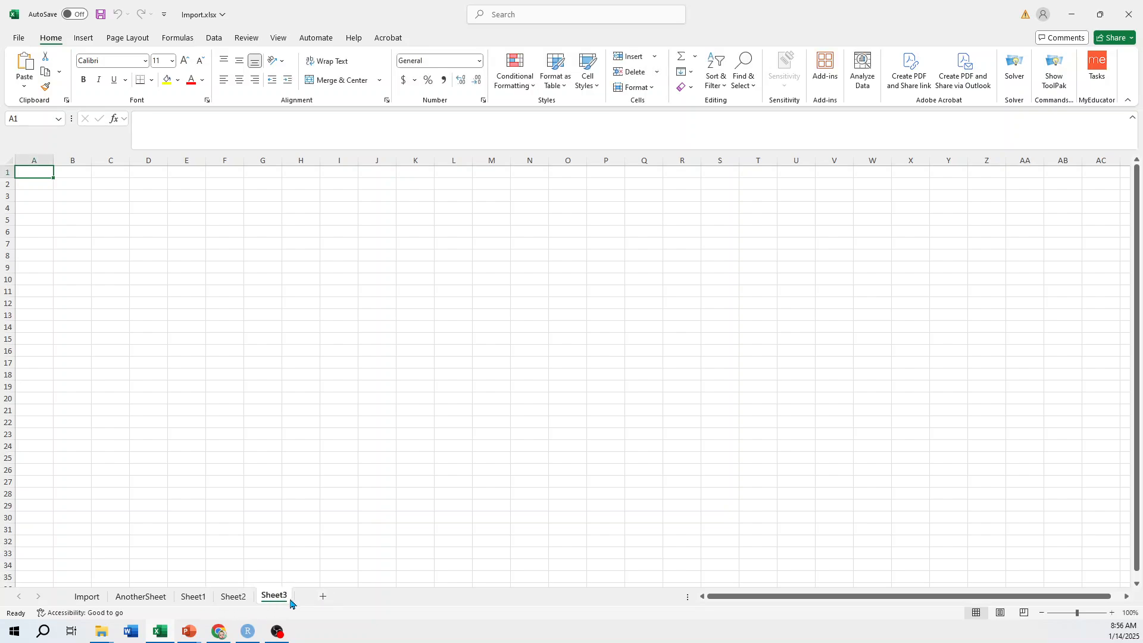
click(323, 597)
click(364, 597)
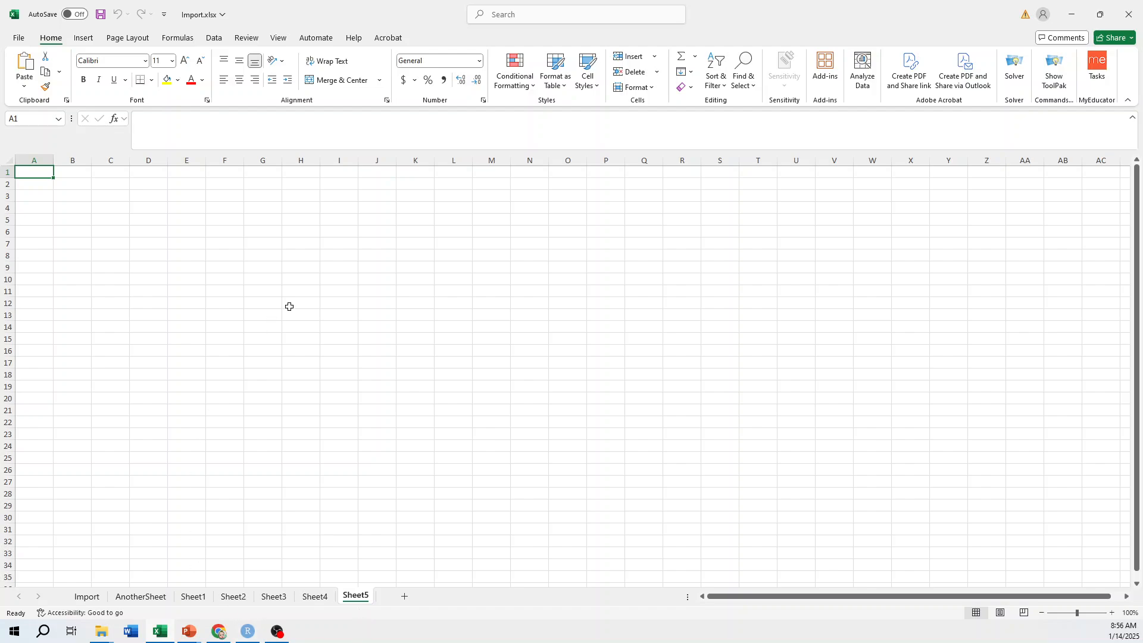
- Look through the worksheets from Import to Sheet5 to examine their order and sheet numbers
click(208, 598)
click(232, 597)
click(273, 596)
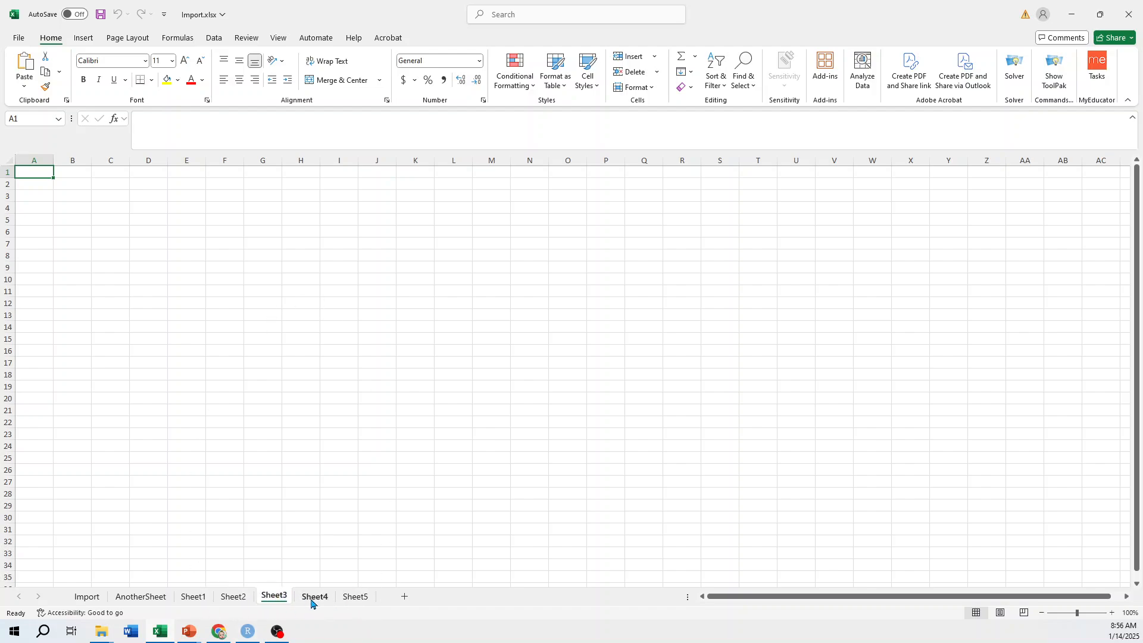
click(314, 597)
click(355, 597)
click(140, 596)
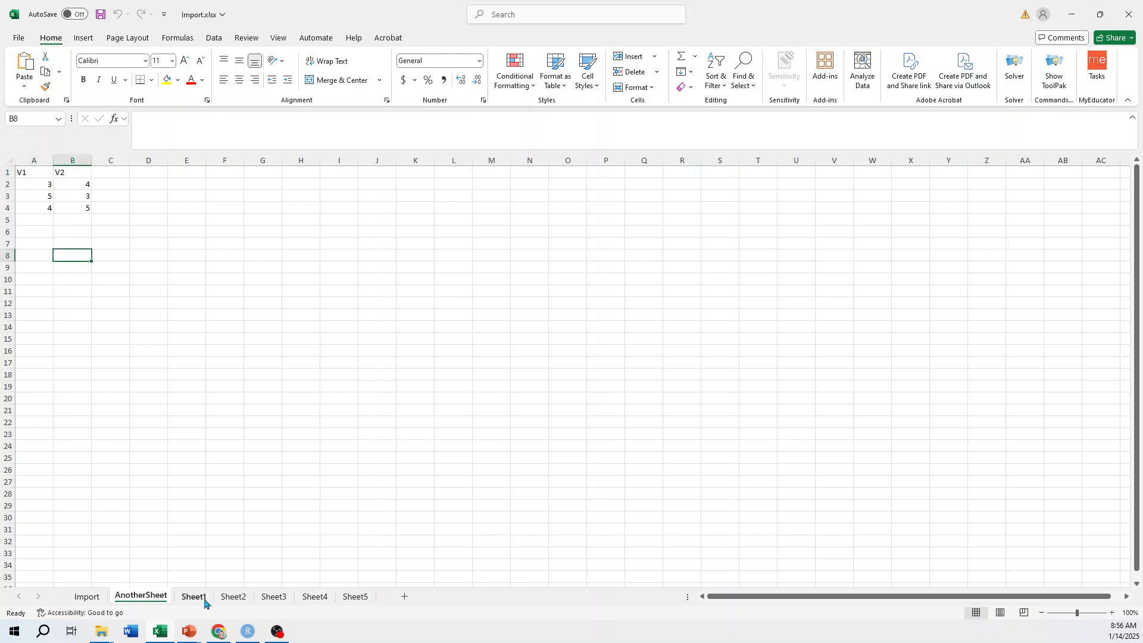
click(193, 596)
click(233, 597)
click(86, 597)
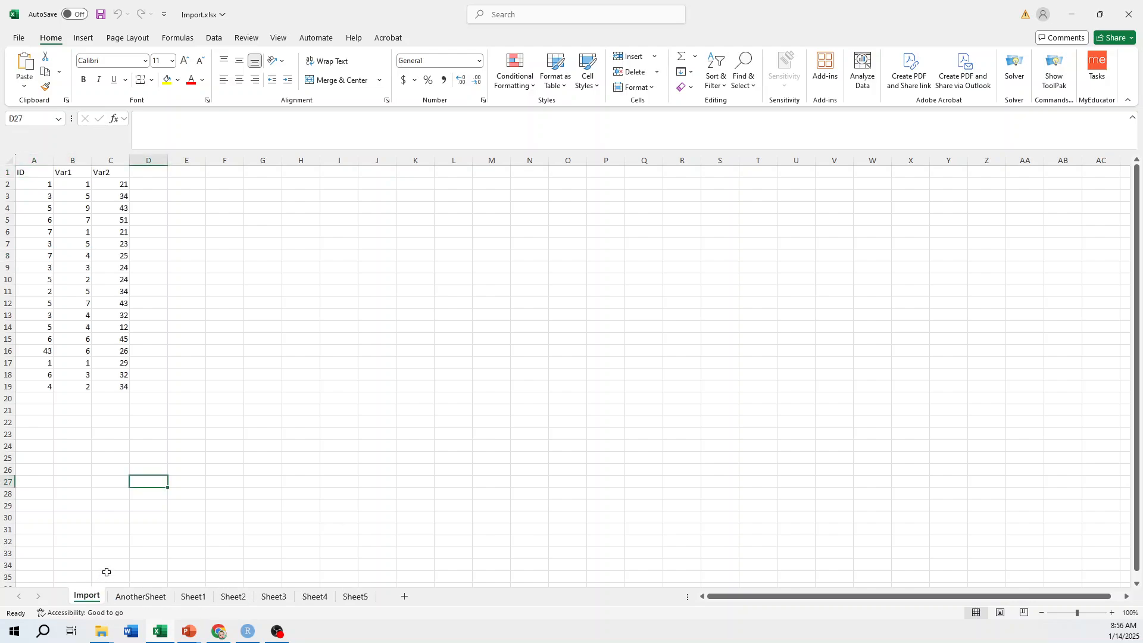
click(137, 597)
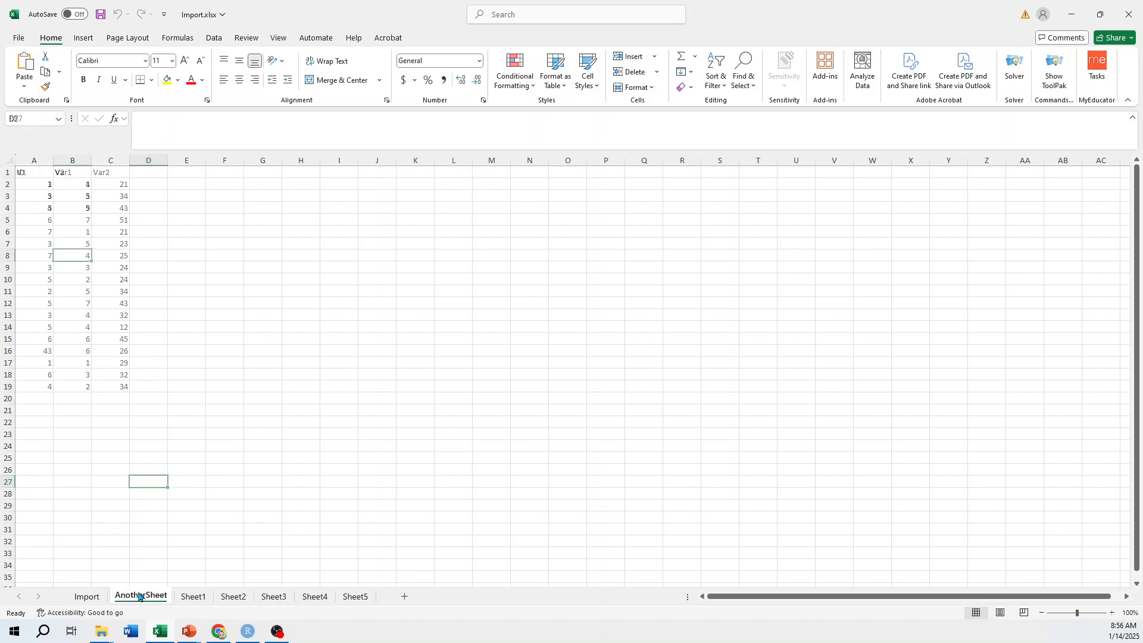
click(202, 597)
click(230, 597)
click(87, 597)
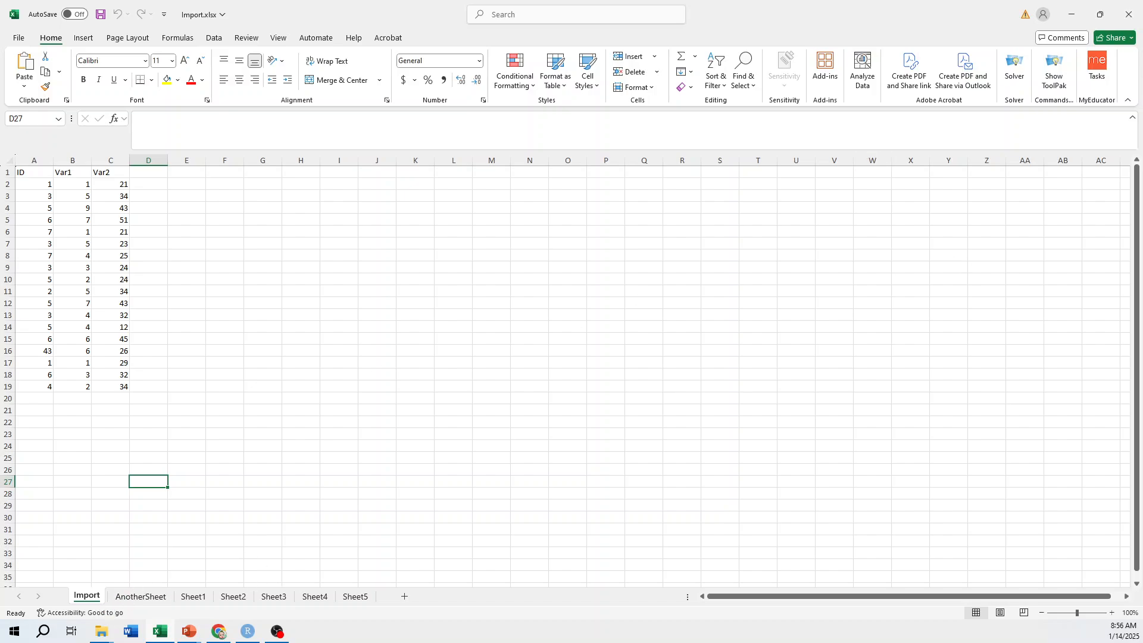
- Review the slide on the read_excel sheet argument, and examine the data range A1:C19 on the Import worksheet
key(alt+Tab)
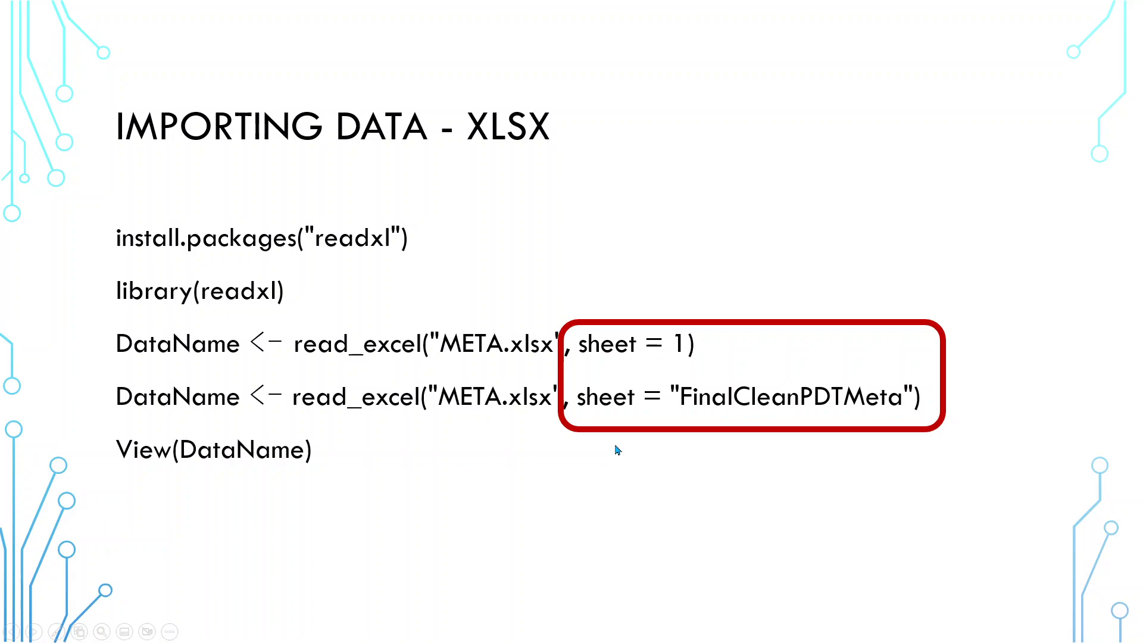
key(alt+Tab)
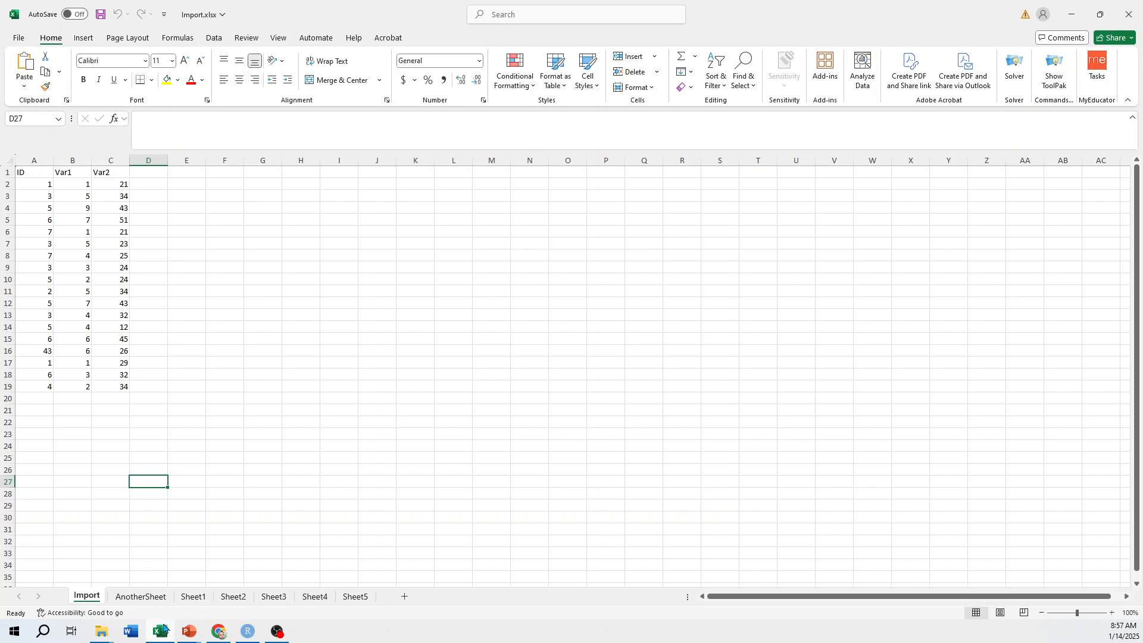
drag(30, 173, 122, 386)
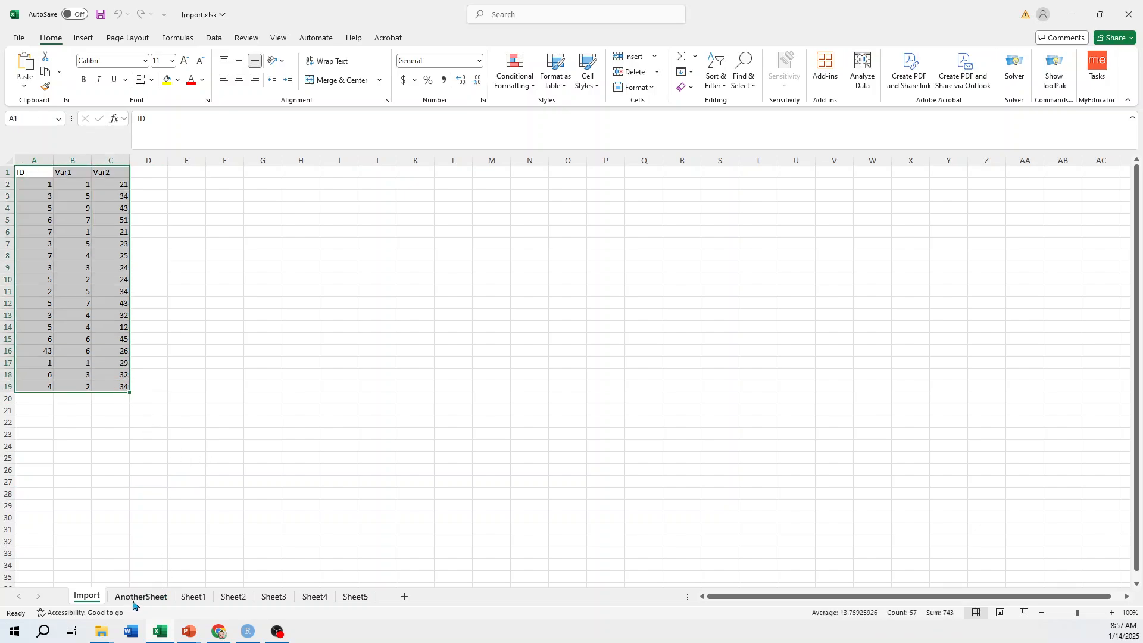
click(76, 521)
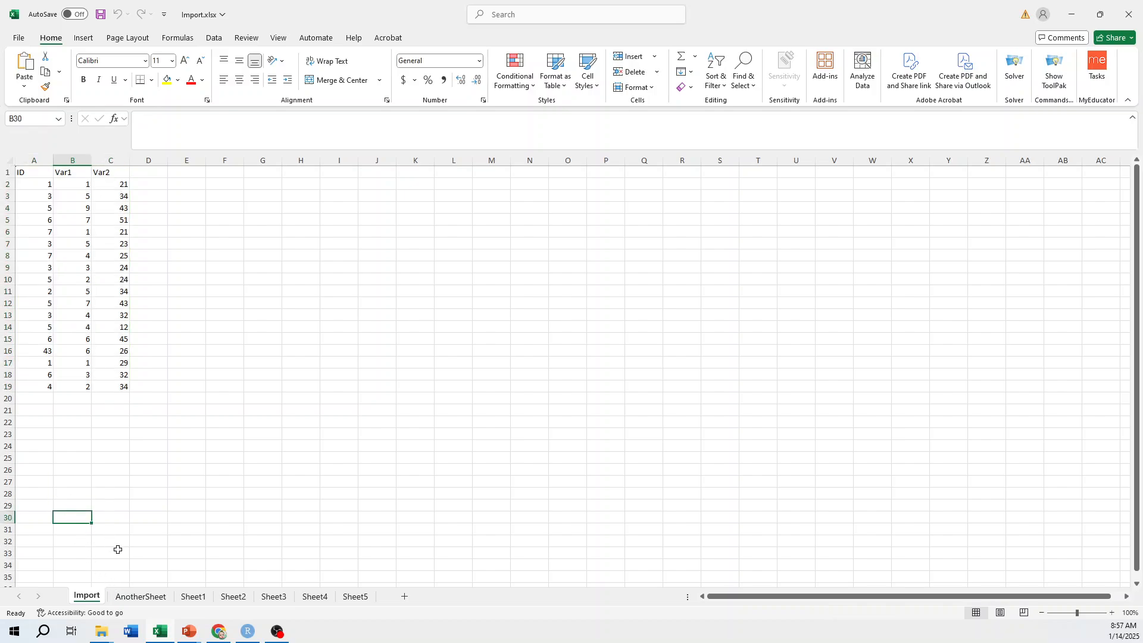
click(172, 482)
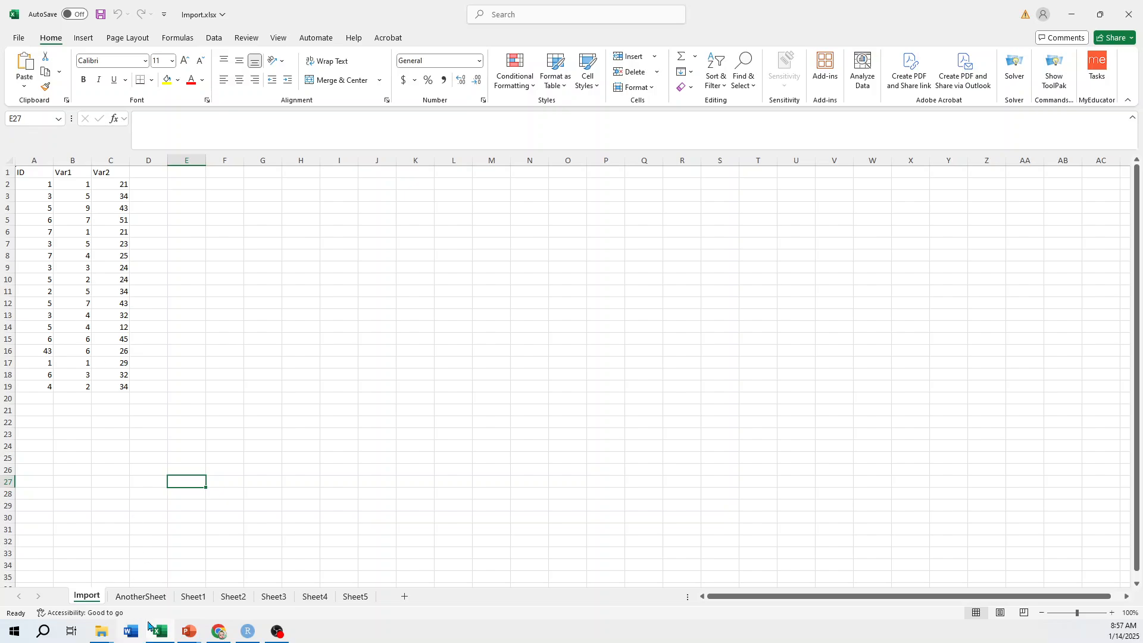
- Reorder the worksheets by moving AnotherSheet ahead of Import, Sheet1 to first place, and Import after Sheet2
drag(152, 605, 82, 601)
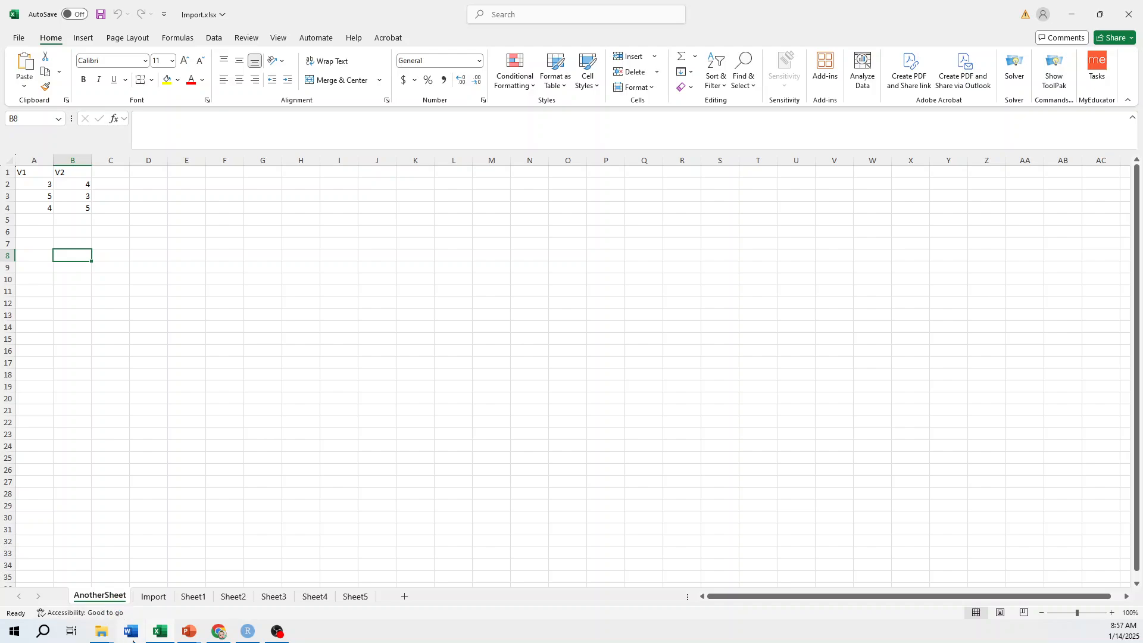
drag(187, 601, 78, 601)
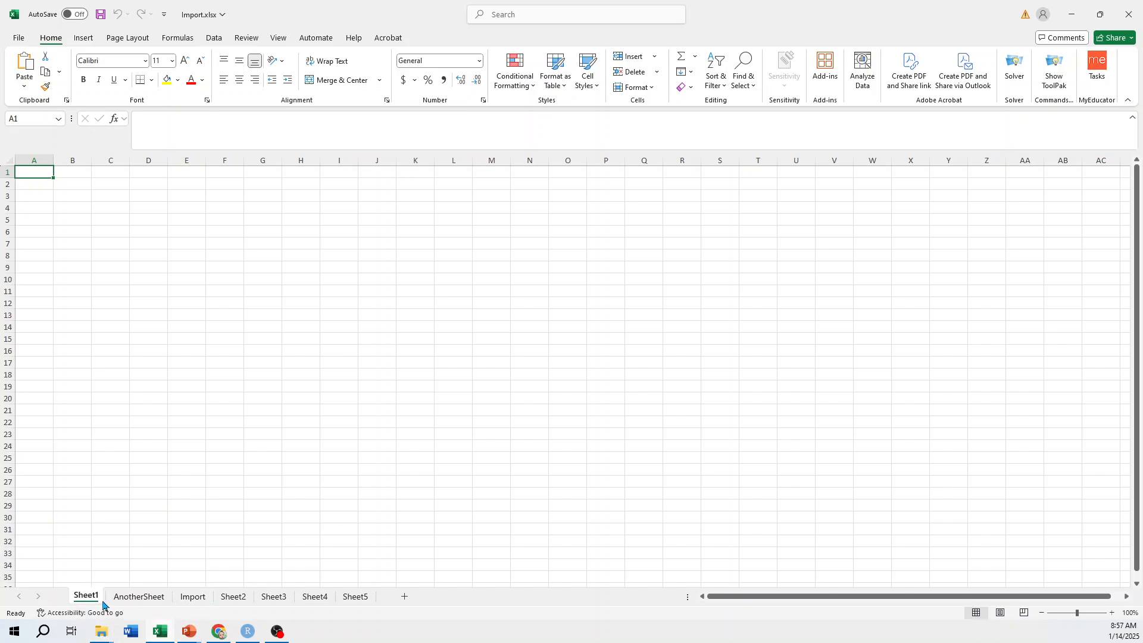
click(196, 600)
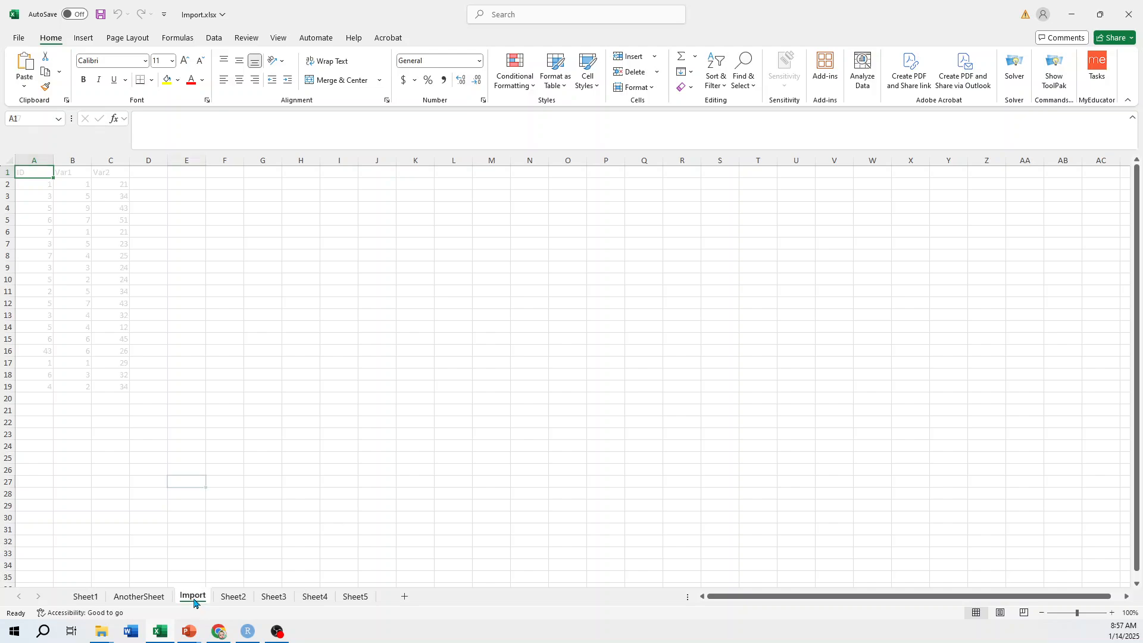
click(146, 600)
click(192, 600)
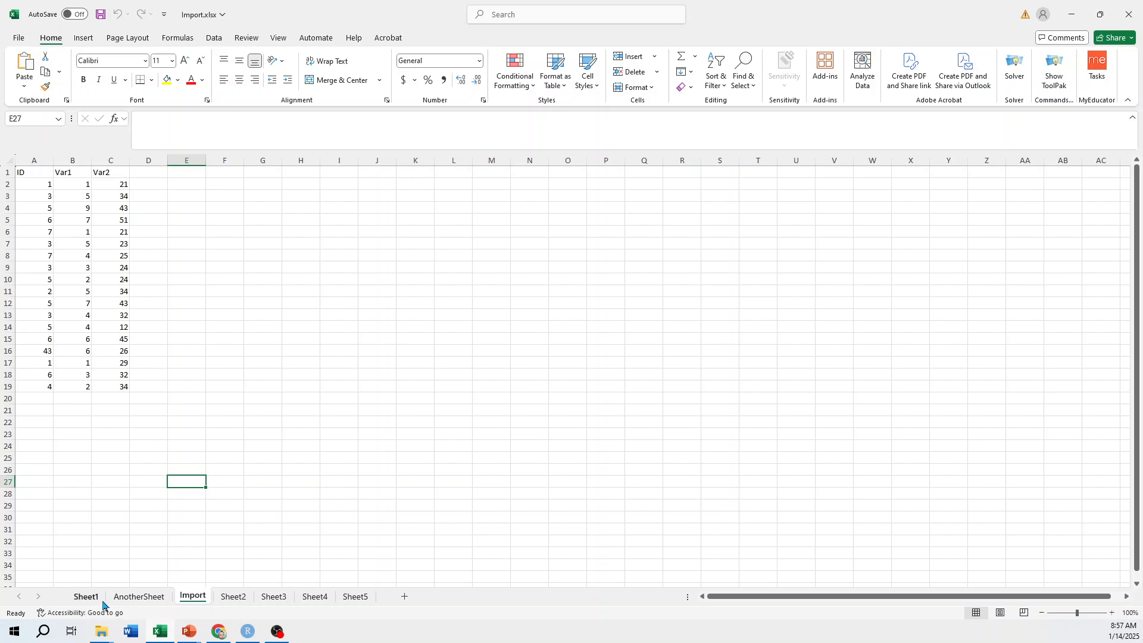
click(94, 601)
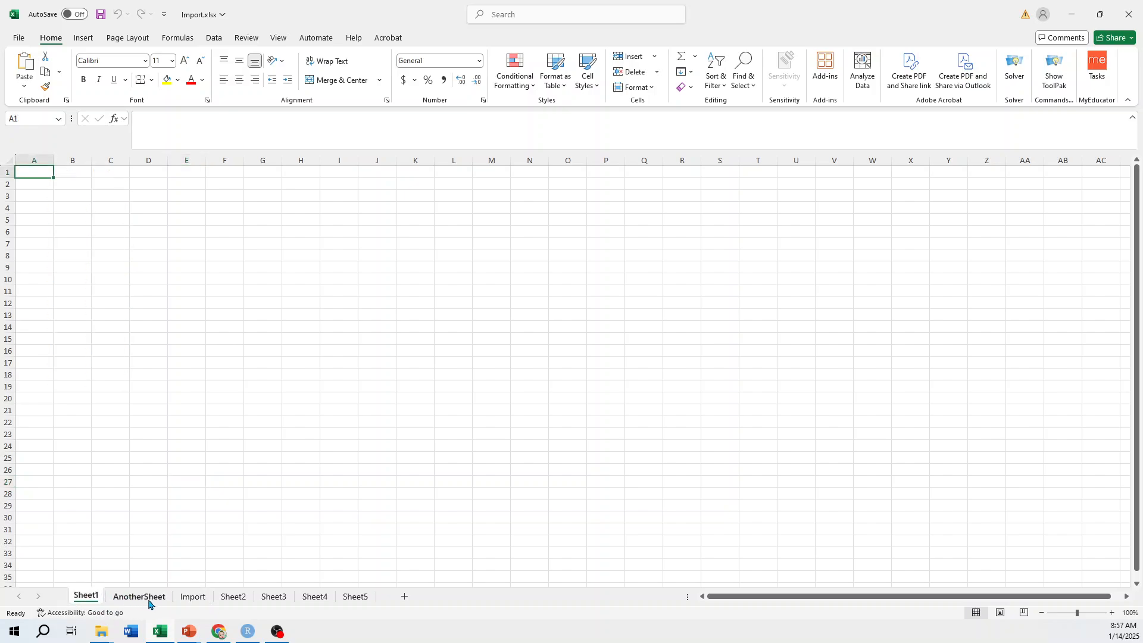
click(194, 598)
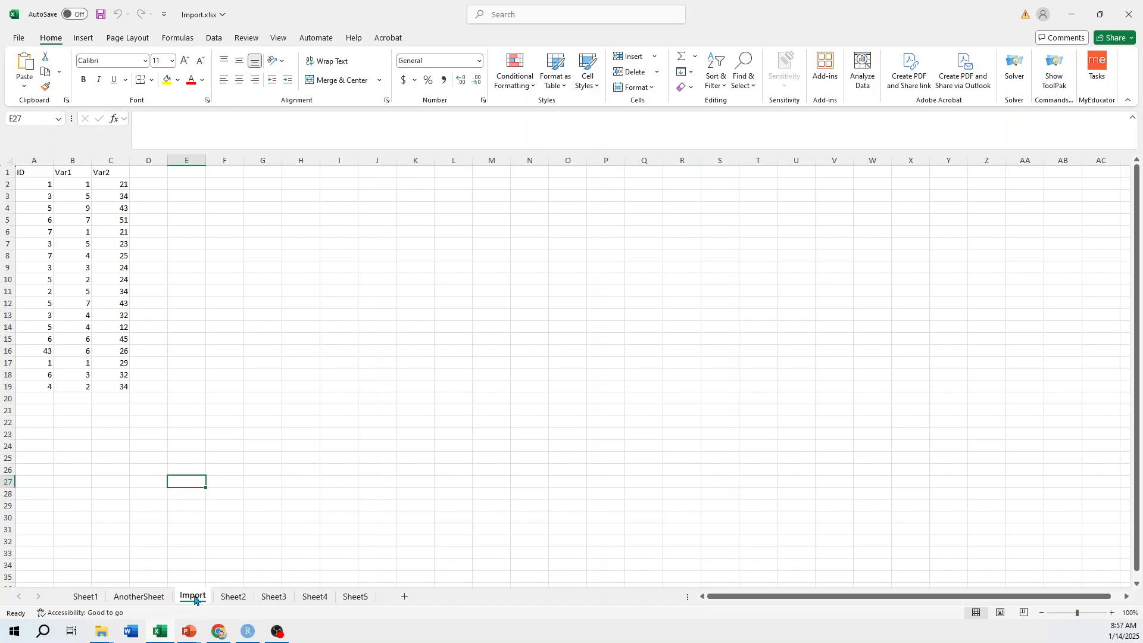
drag(195, 600, 283, 598)
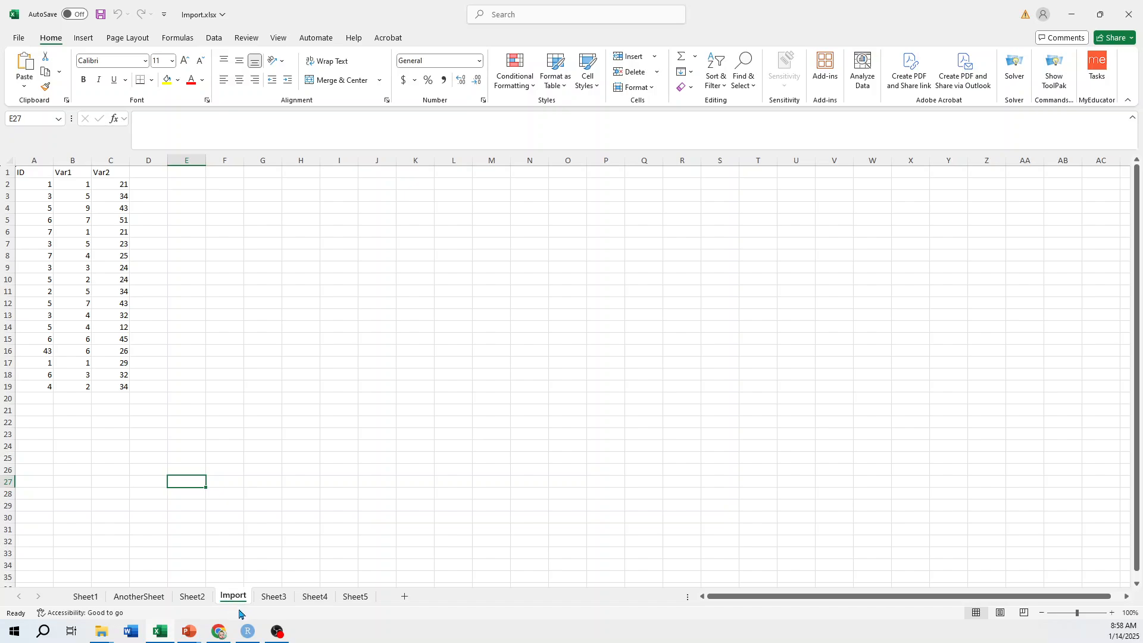
- Close Import.xlsx without saving the changes and go to line 61 of the script in RStudio
click(1128, 14)
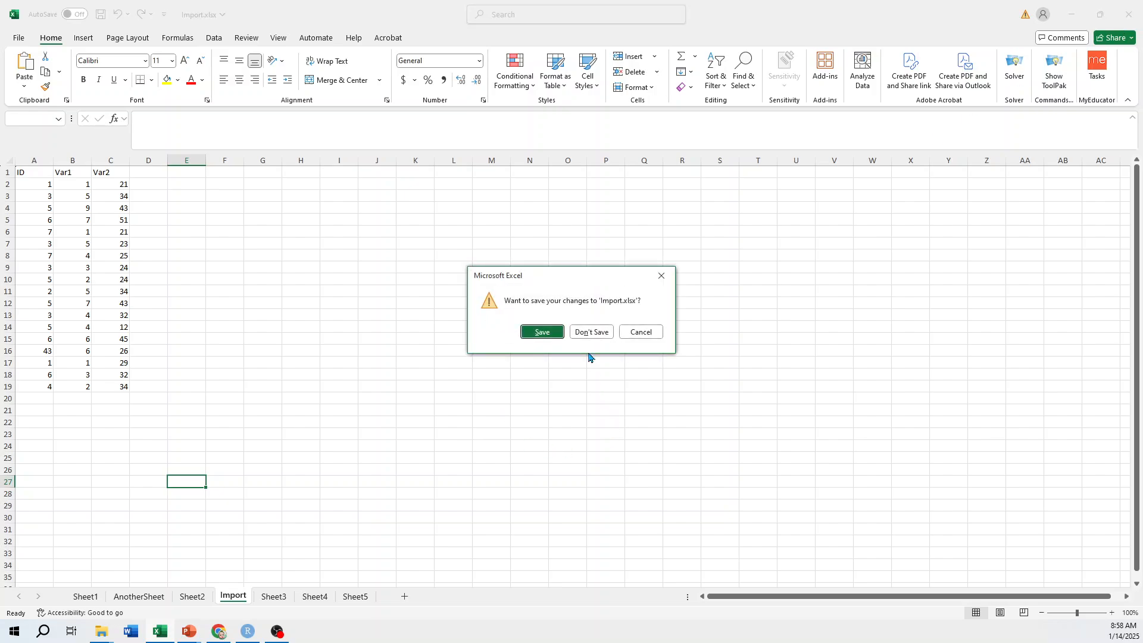
click(598, 336)
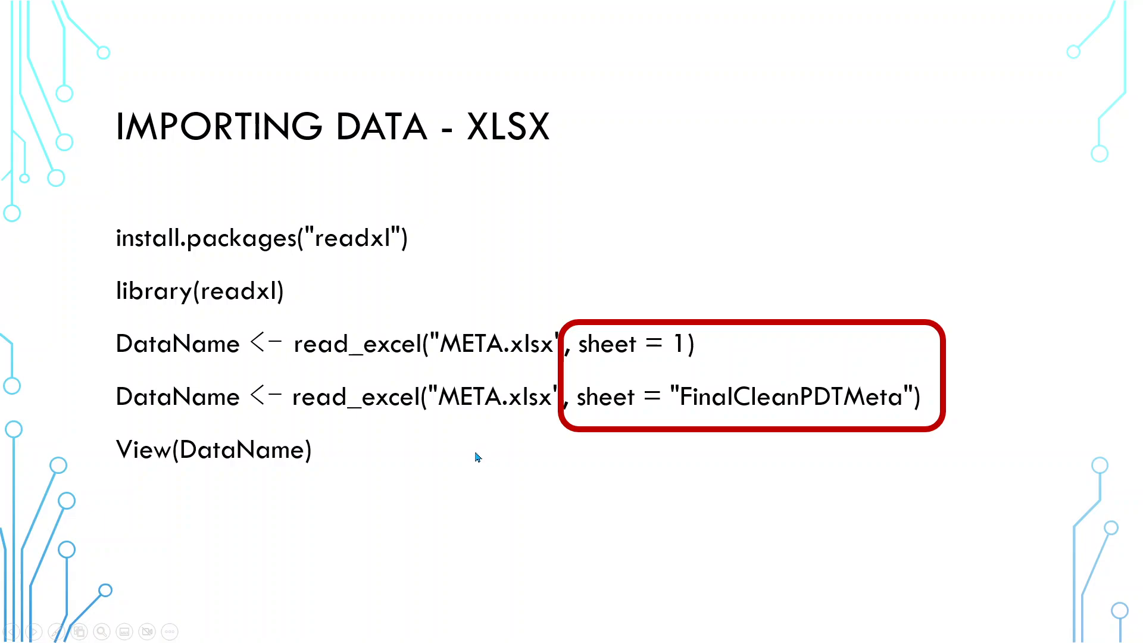
click(480, 485)
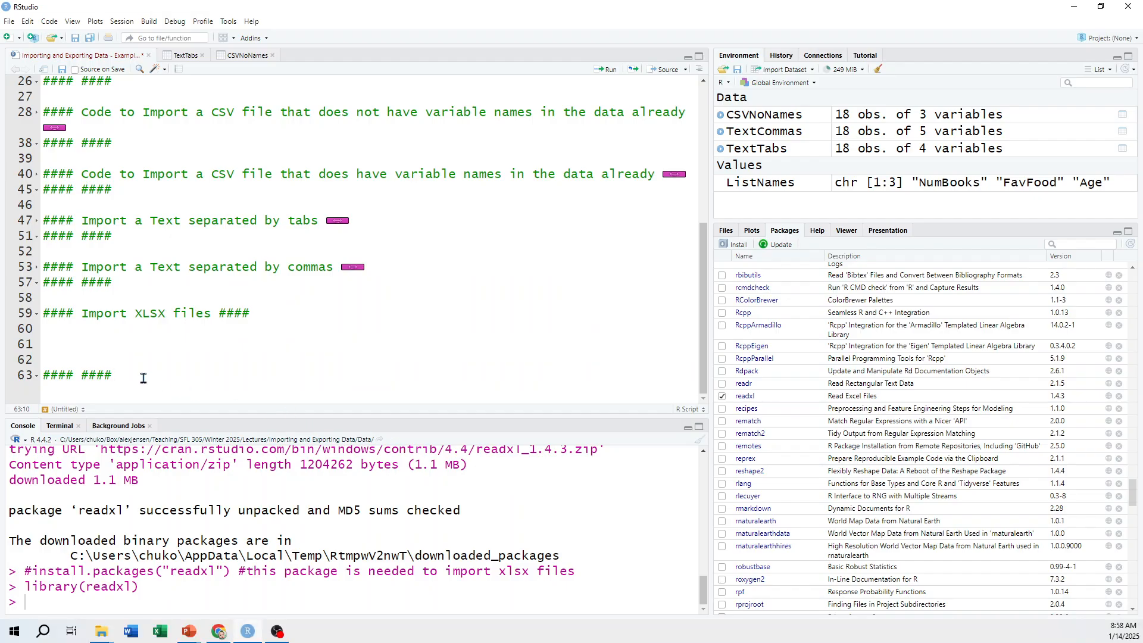
click(66, 345)
text(Import)
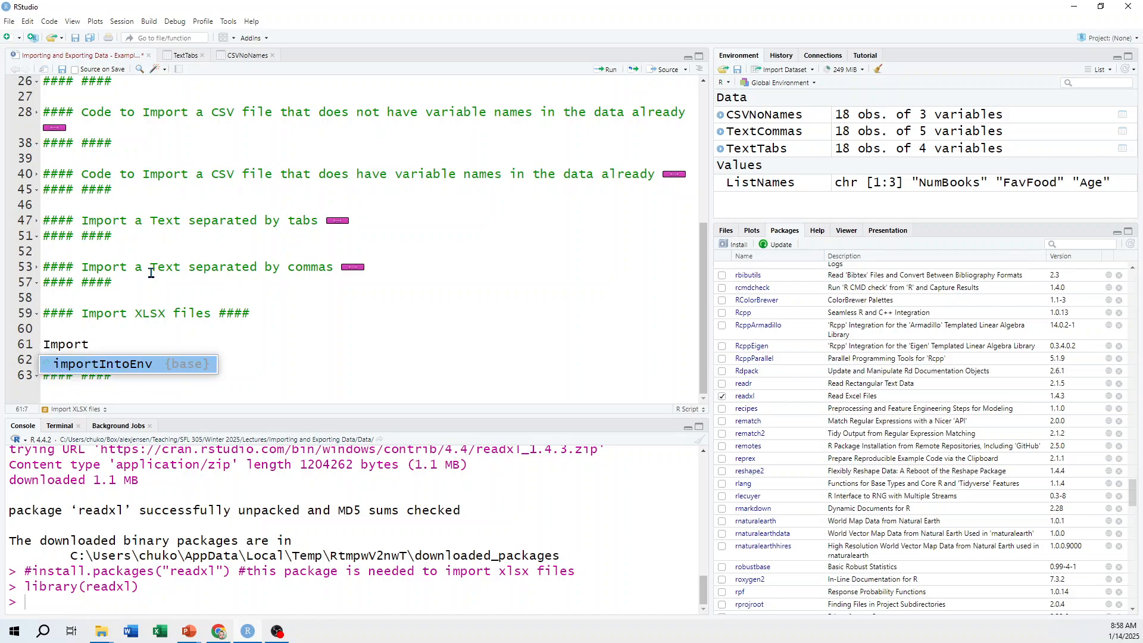
text(XL)
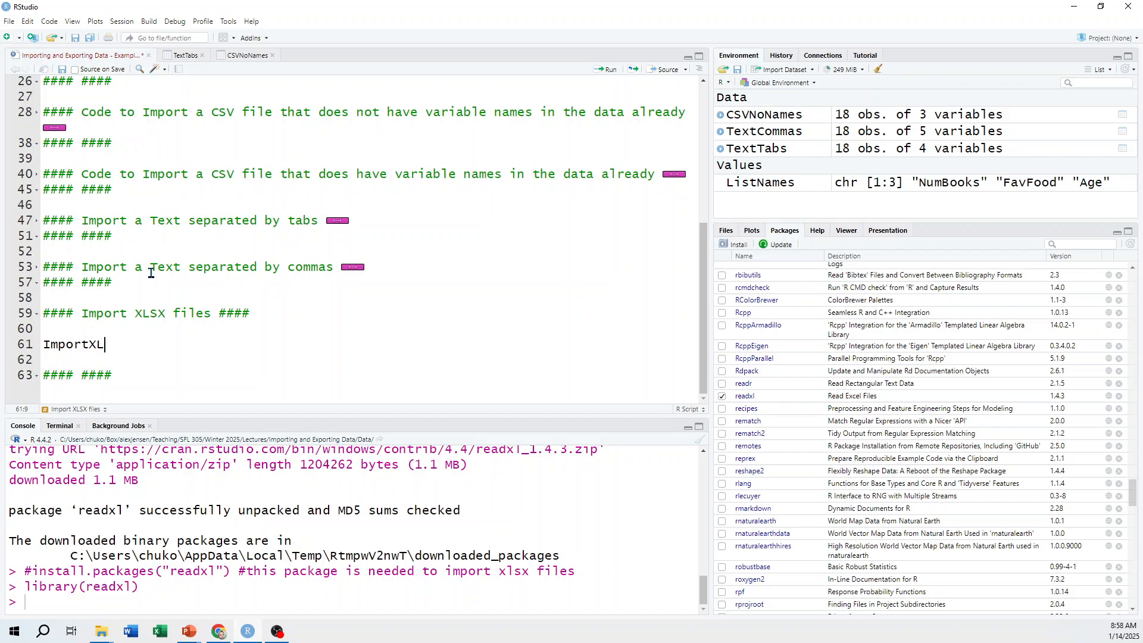
key(BackSpace)
key(BackSpace)
key(BackSpace)
key(BackSpace)
key(BackSpace)
key(BackSpace)
key(BackSpace)
key(BackSpace)
- Start an assignment to XLSX under the Import XLSX files heading, calling read_excel with an empty quoted file name
text(XLSX)
text(-read)
key(BackSpace)
key(BackSpace)
key(BackSpace)
key(BackSpace)
text(read)
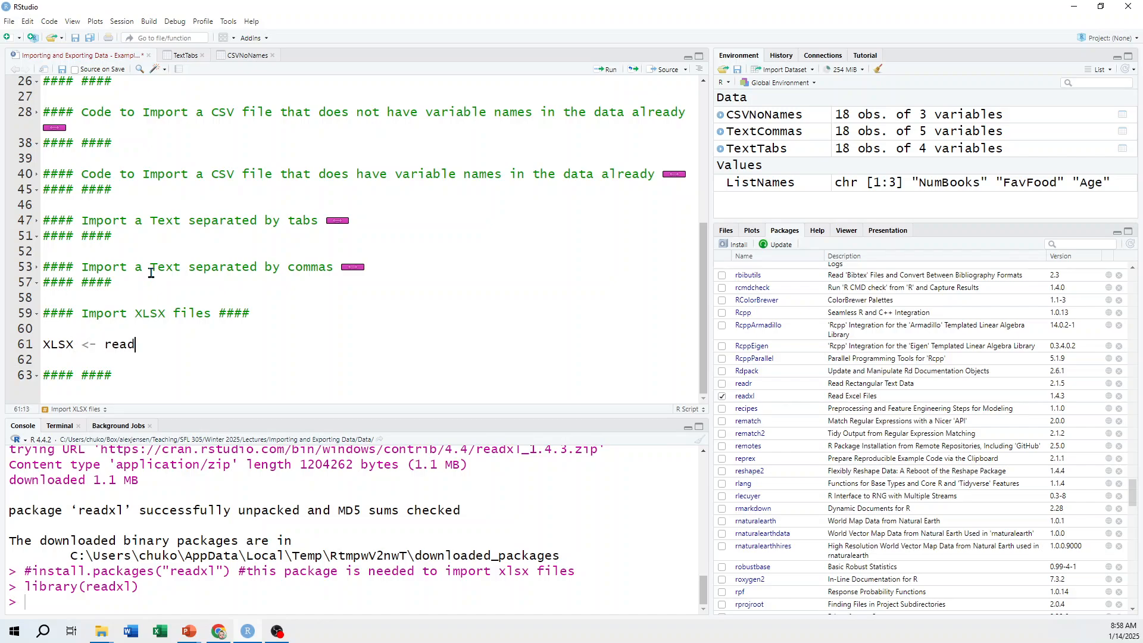
text(_)
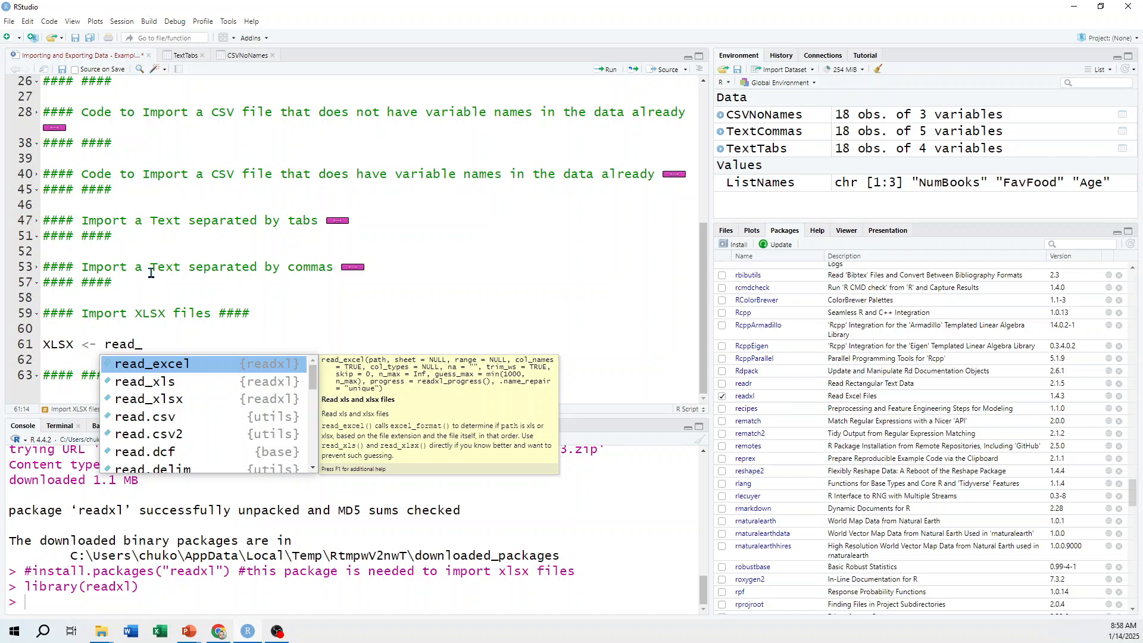
key(Tab)
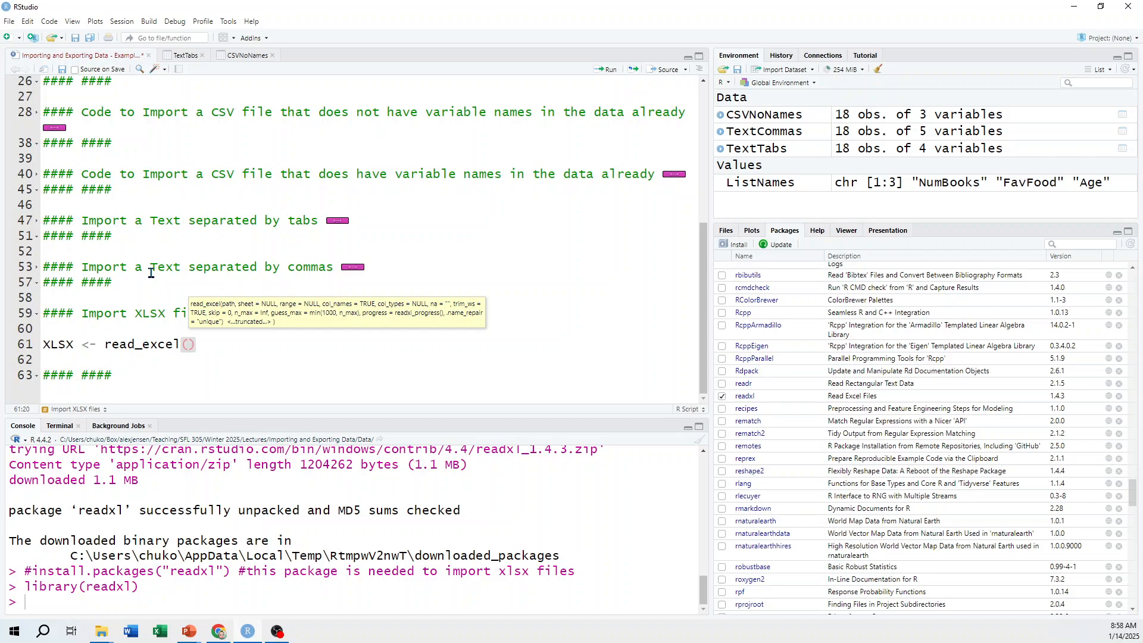
text(")
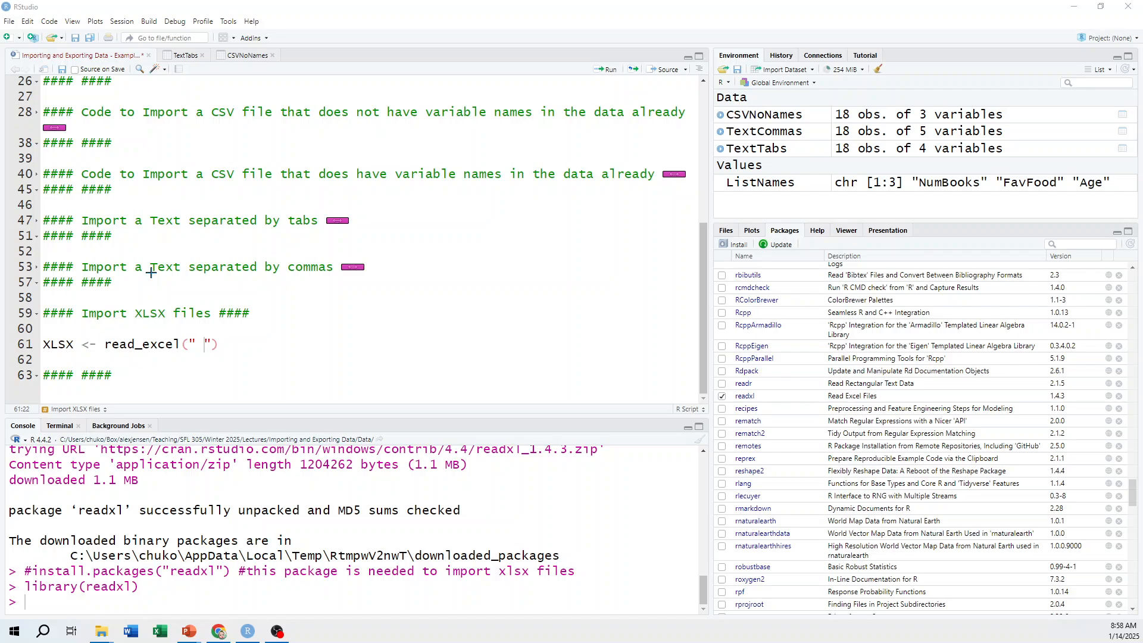
- Copy the full file name Import.xlsx, including its extension, from the Data folder in File Explorer
key(alt+Tab)
click(301, 173)
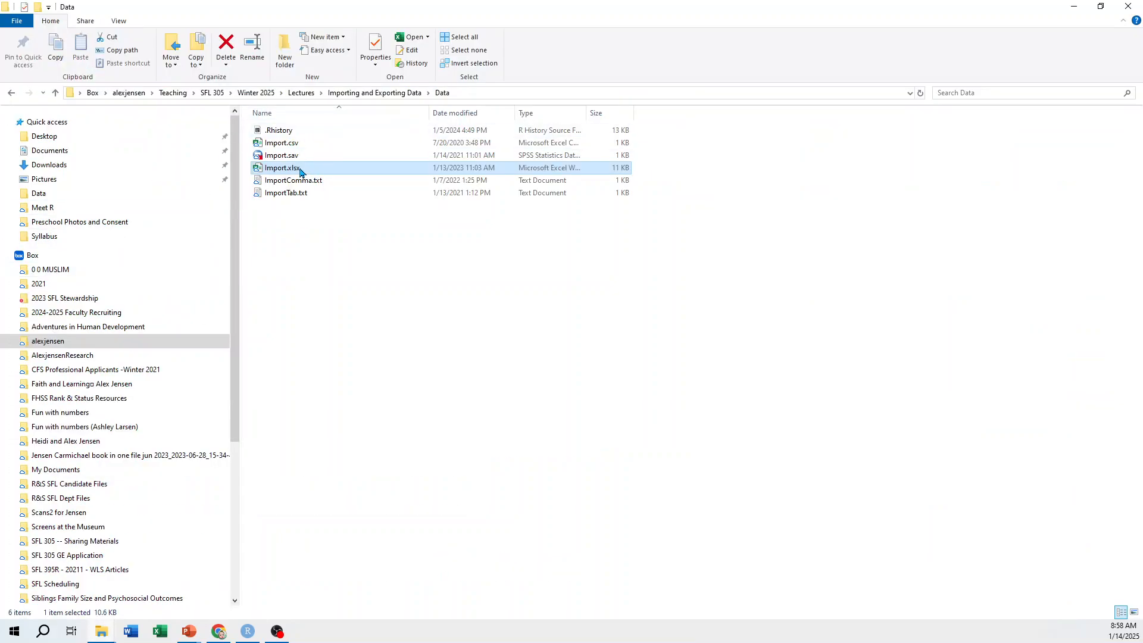
click(300, 169)
drag(305, 169, 267, 168)
key(ctrl+c)
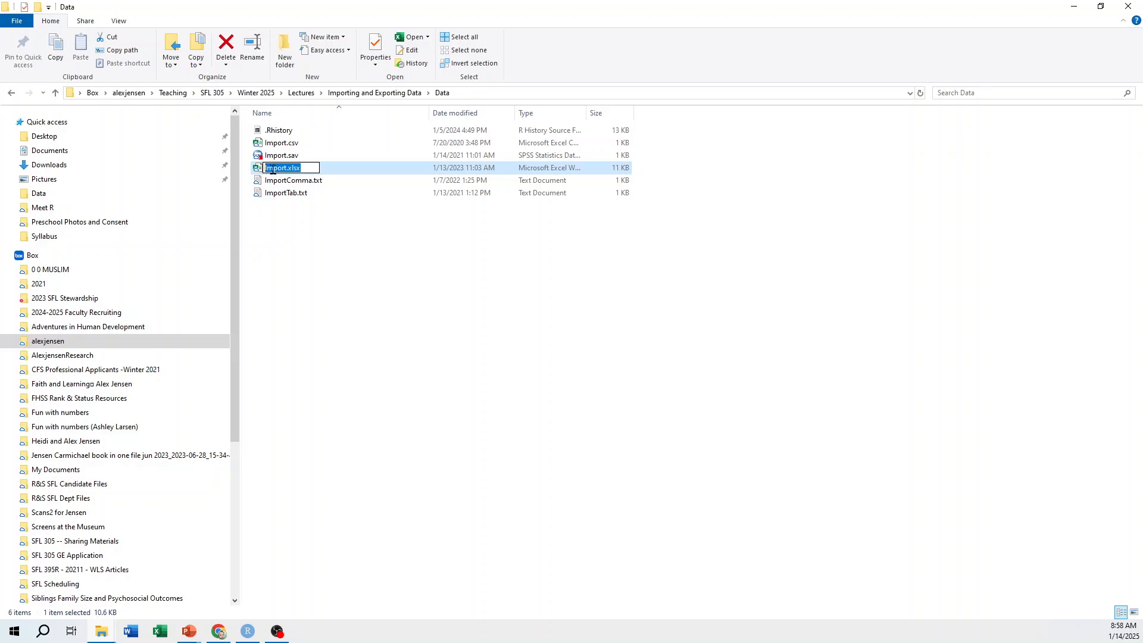
- Back in RStudio, complete and run the read_excel call with "Import.xlsx" and sheet = "Import", and view the imported XLSX data
click(1073, 6)
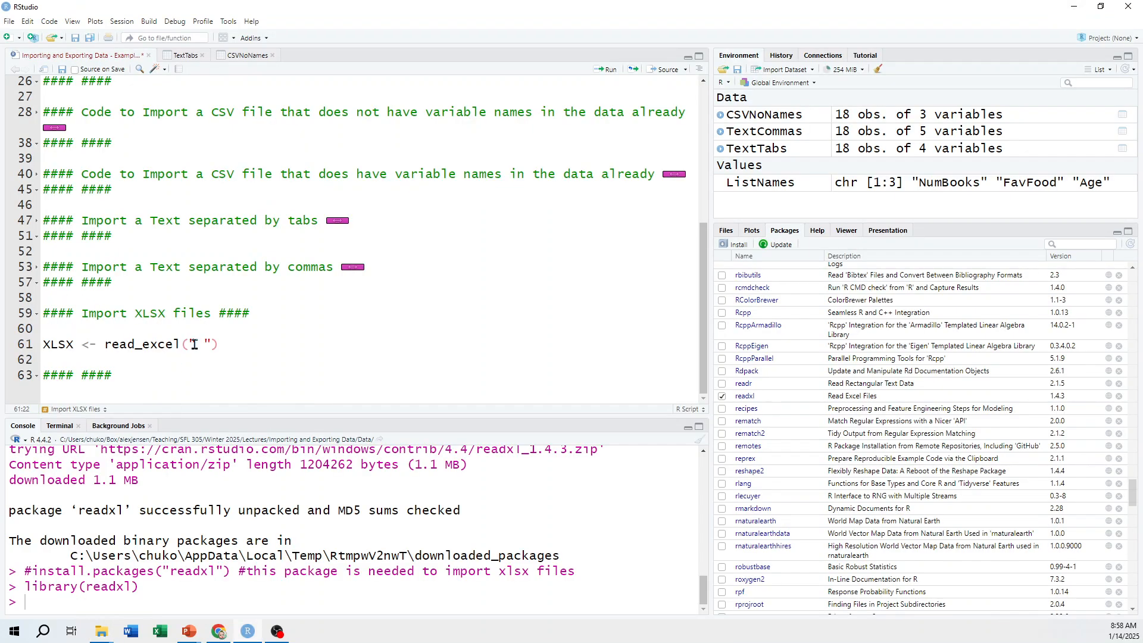
key(ctrl+v)
key(Right)
text(, sheet = )
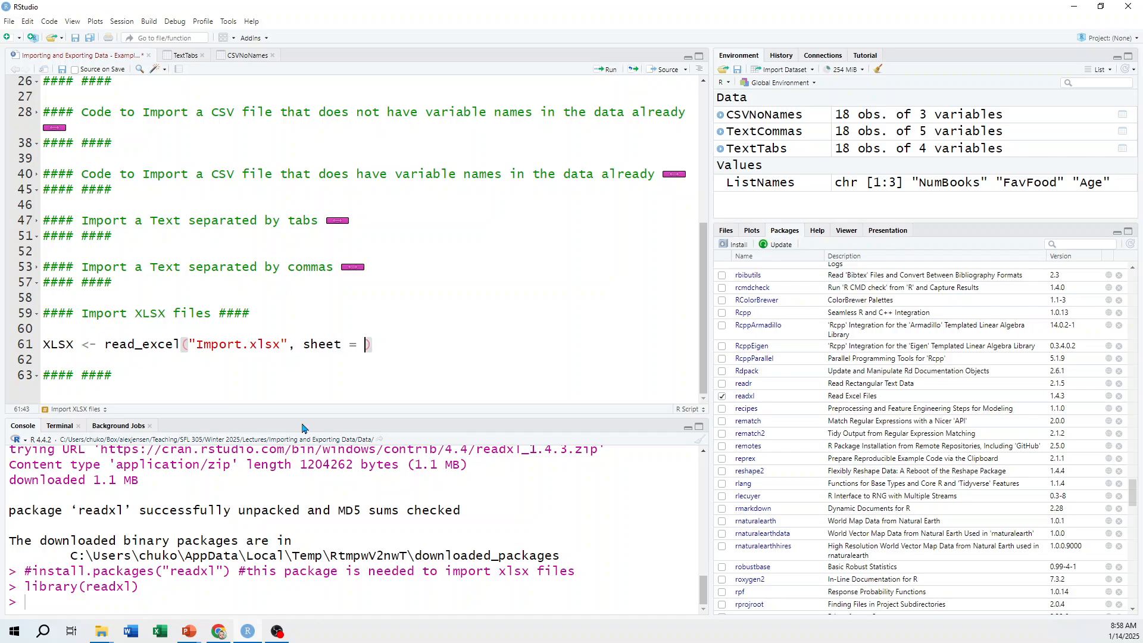
text("Import)
key(ctrl+Return)
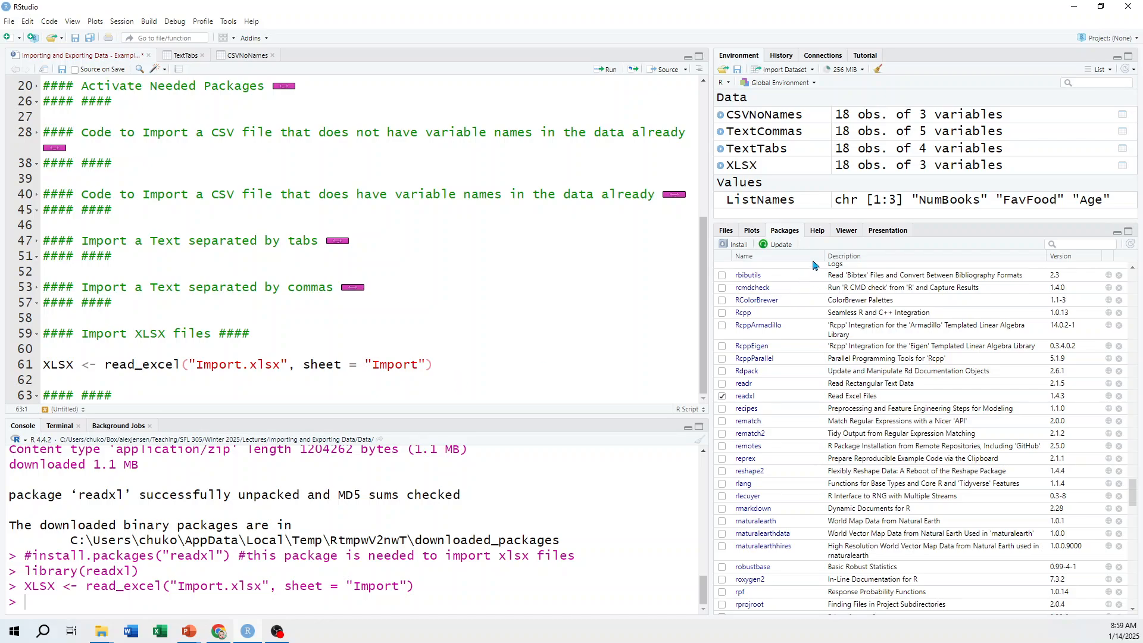
click(942, 164)
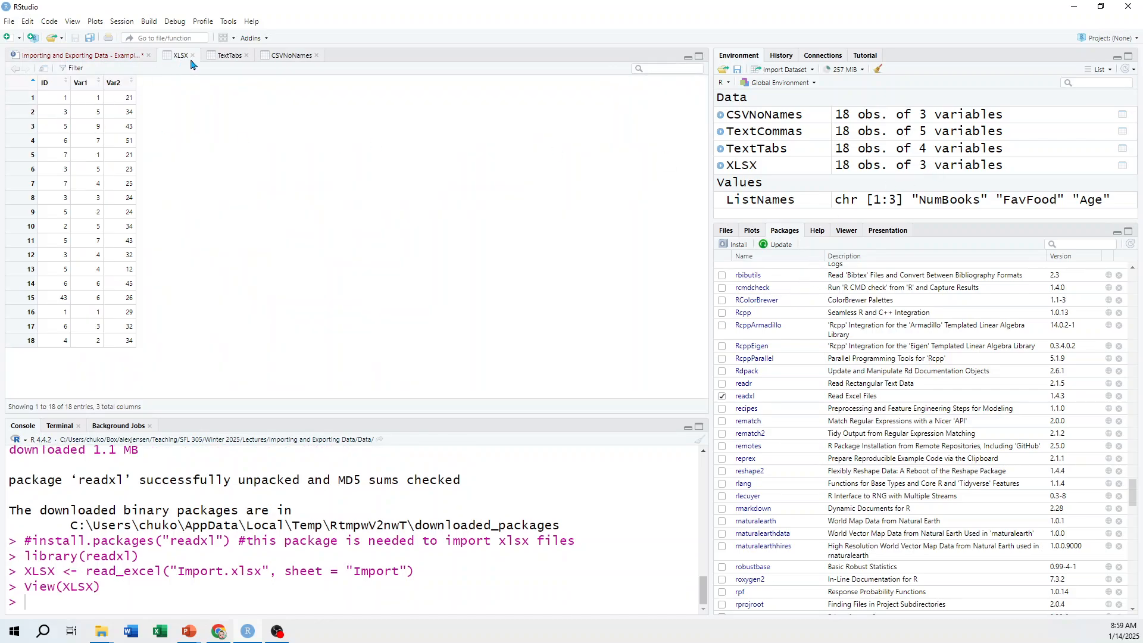
click(193, 55)
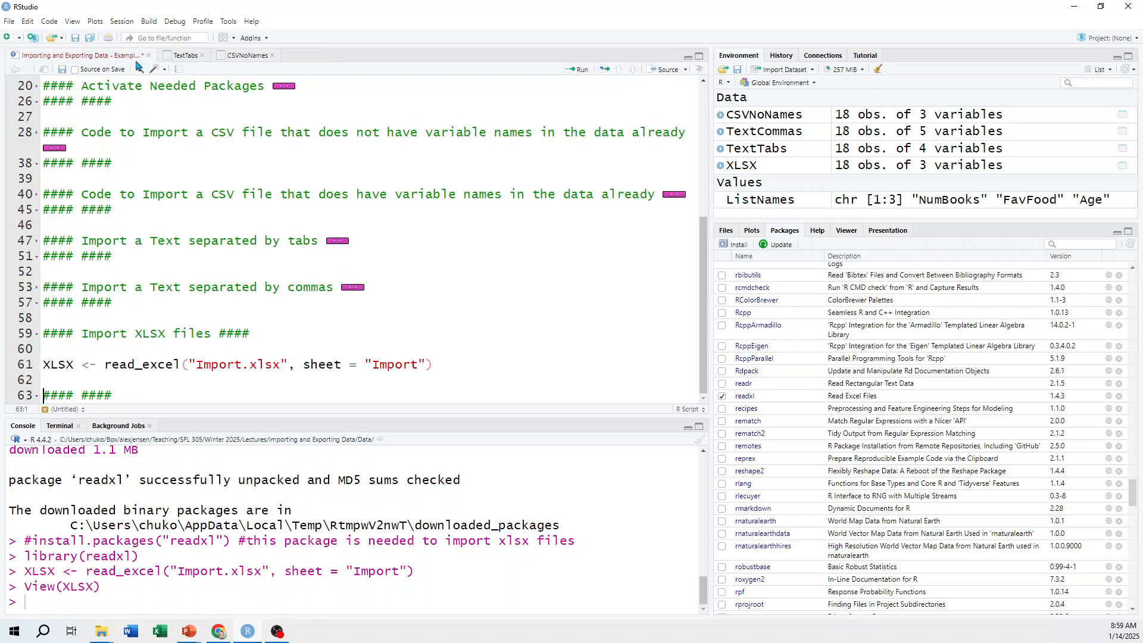
- Set the sheet argument to 2, rerun the XLSX import line, and view the reimported data
drag(425, 364, 365, 364)
text(2)
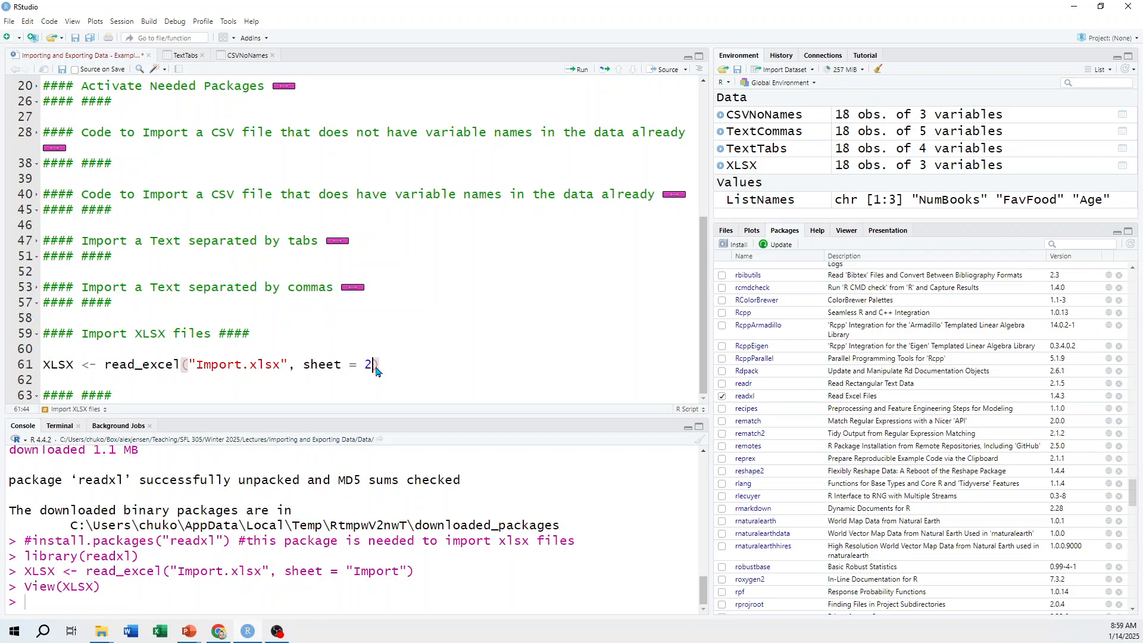
key(ctrl+Return)
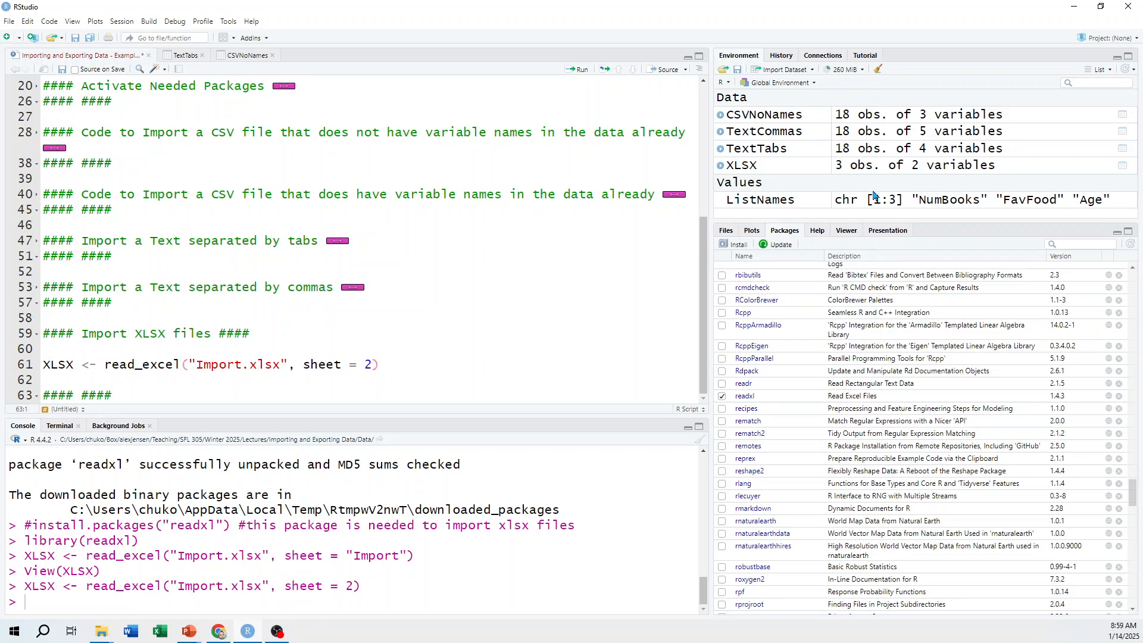
click(873, 171)
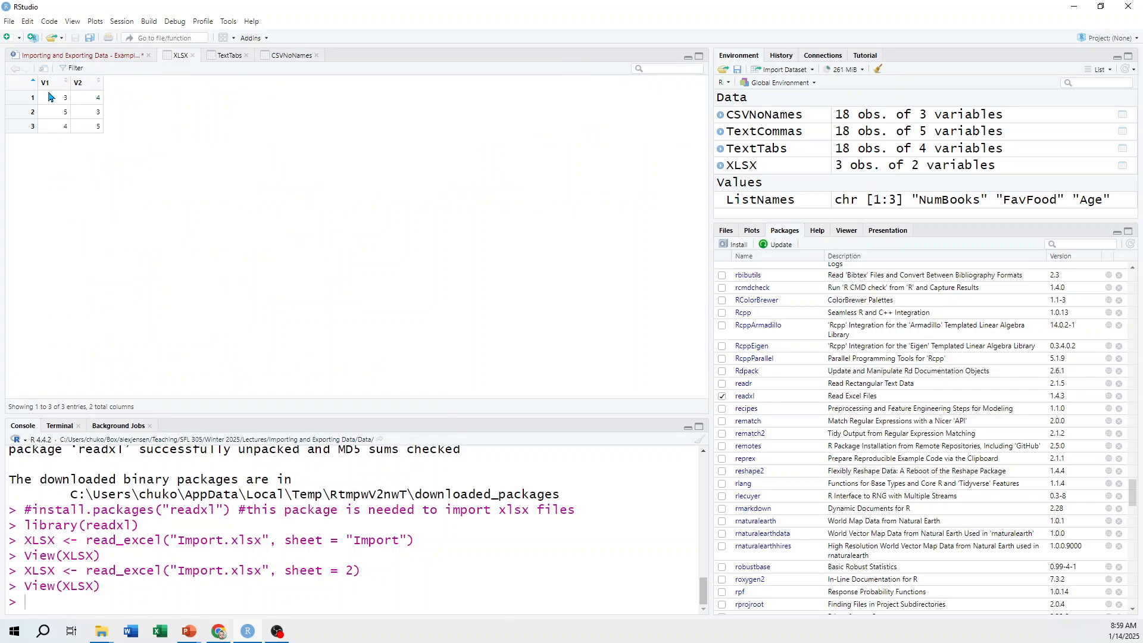
click(192, 56)
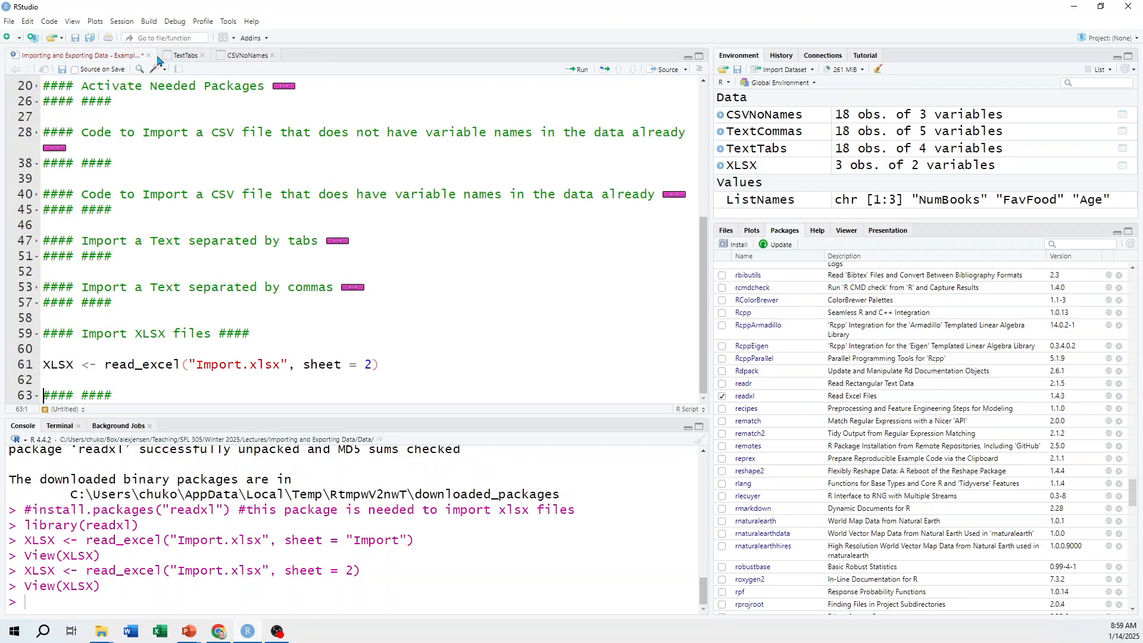
- Change the sheet argument on line 61 to the sheet name "Import"
click(373, 364)
key(BackSpace)
text("Import)
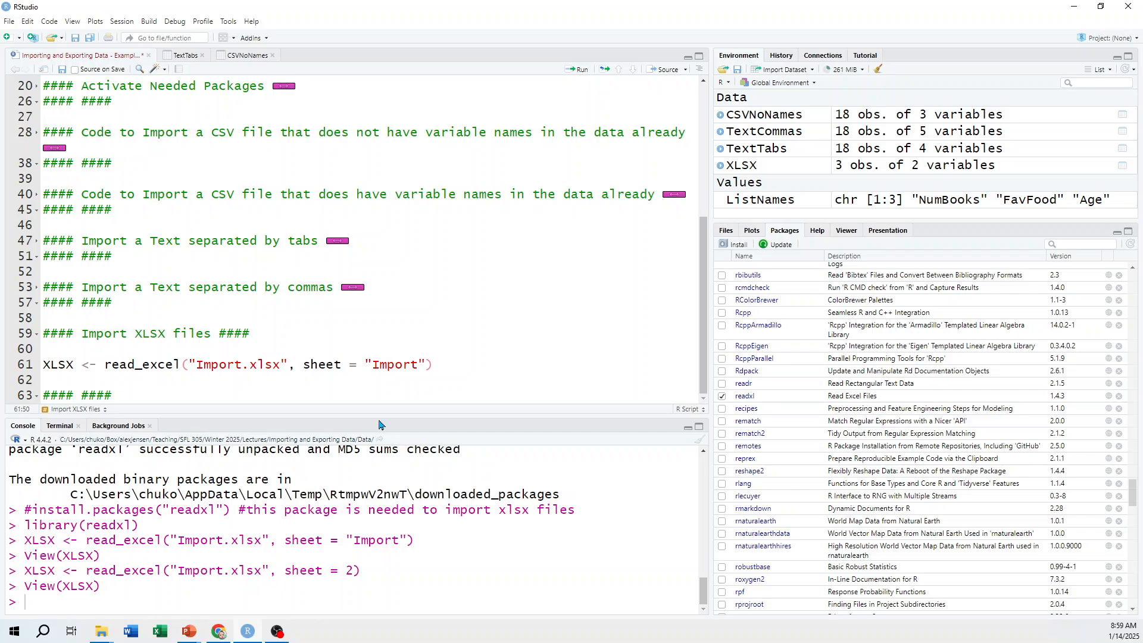
- Append the comment "# make sure to specify which sheet you want from he workbook" to the read_excel line and save the script
click(438, 364)
scroll(428, 391, down, 1)
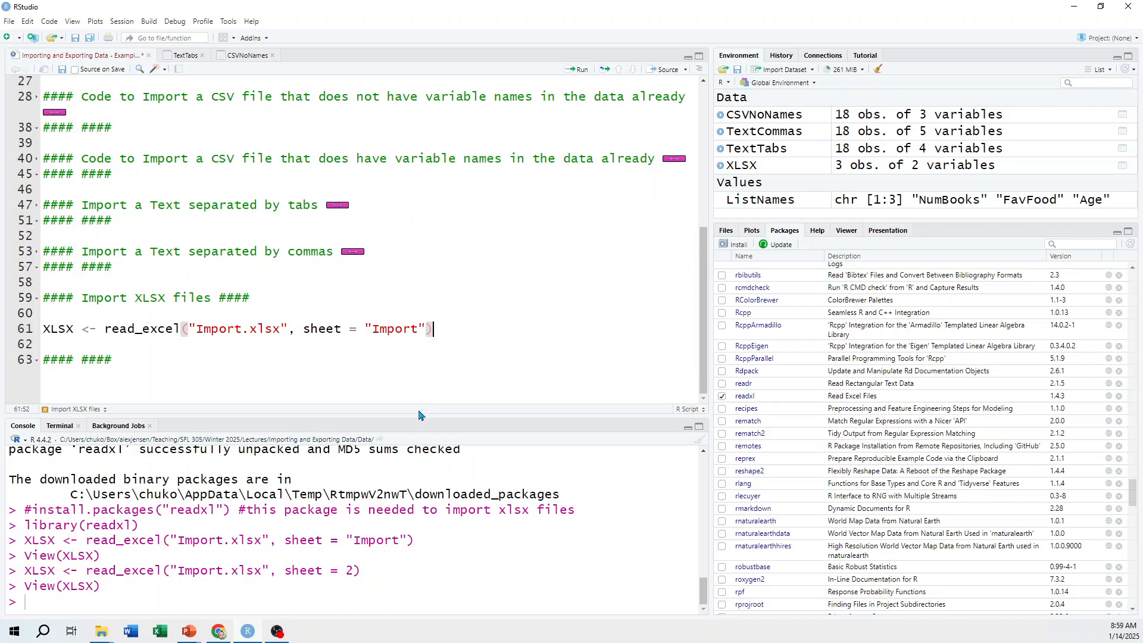
text(# make sure to)
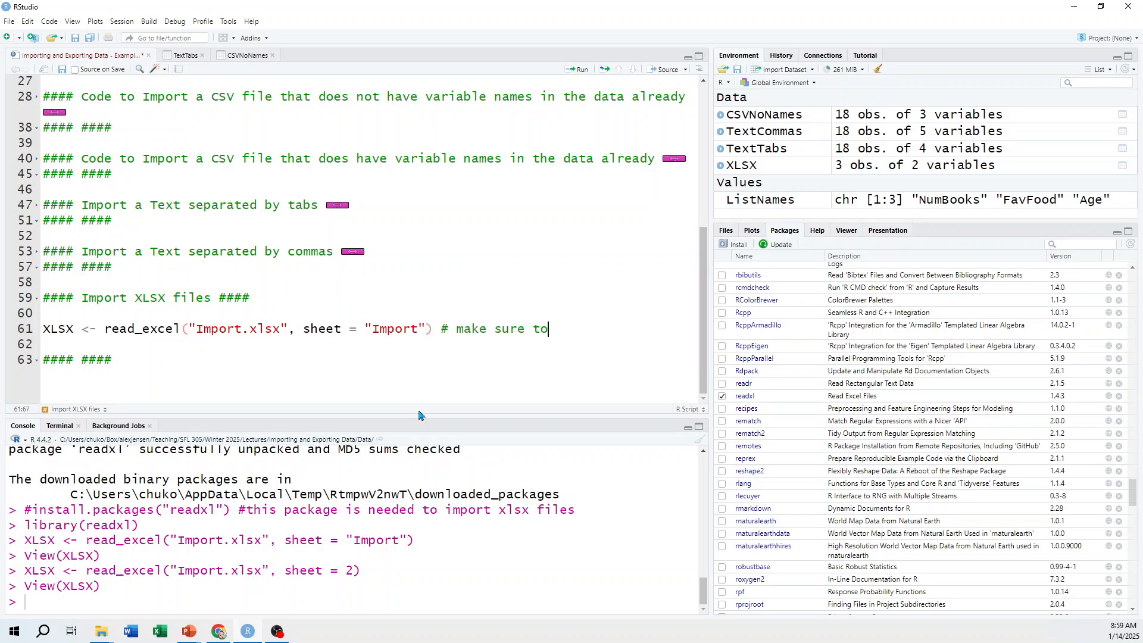
text( specify which sheet yo)
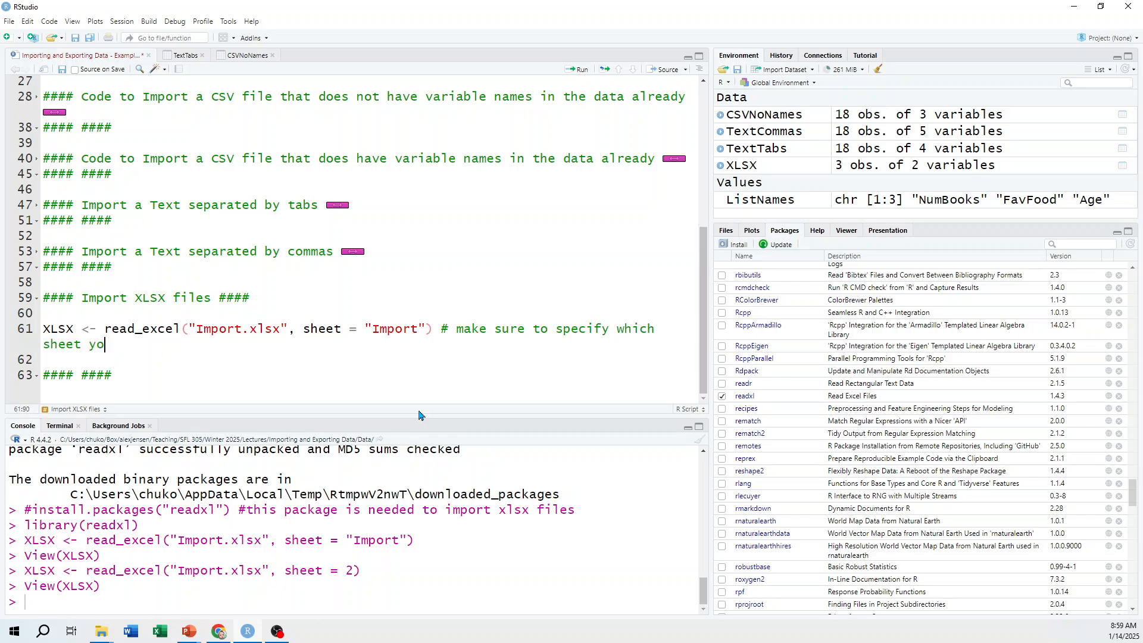
text(u want from he workbook)
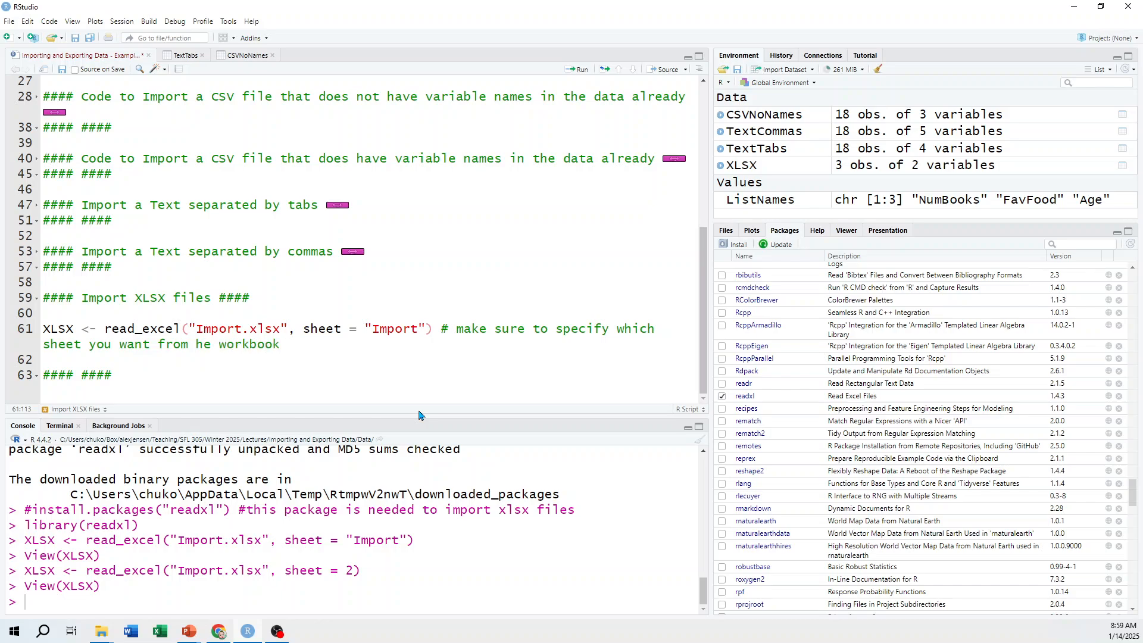
click(354, 373)
click(62, 70)
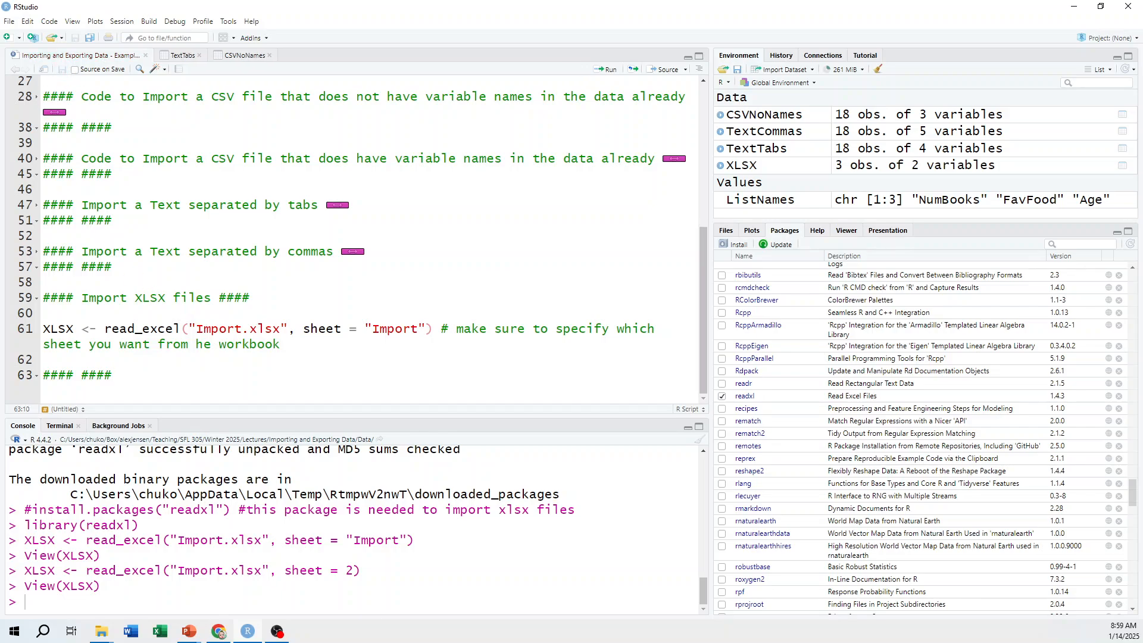